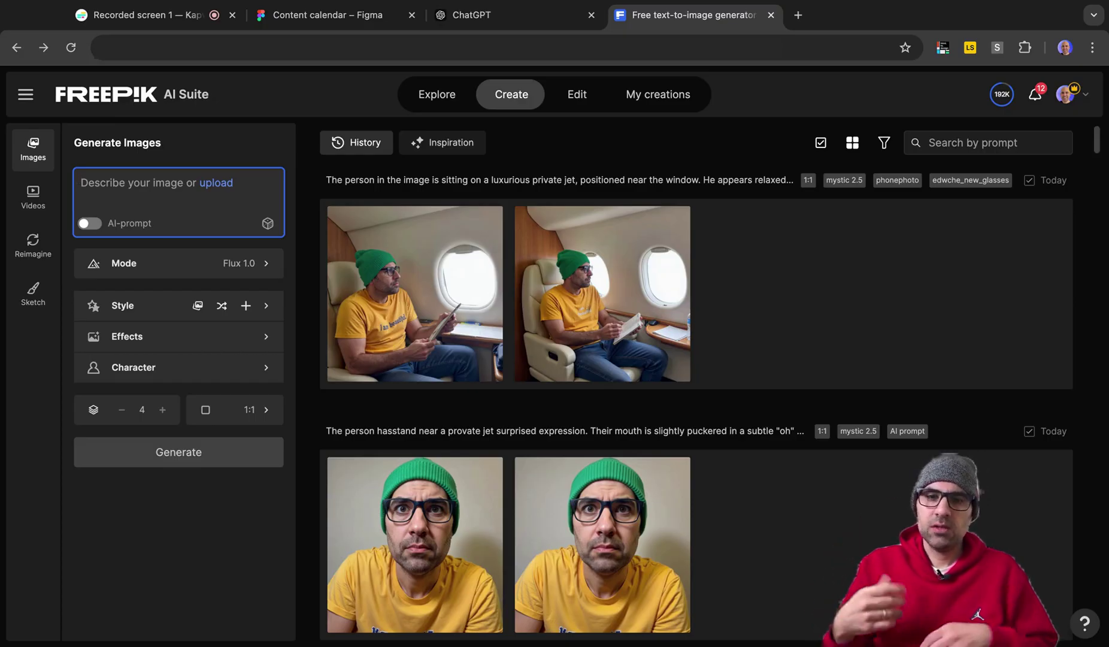
# Step: Switch to the Content calendar file in Figma and look over the collected YouTube thumbnails in Frame 556 and Frame 557
pyautogui.click(360, 8)
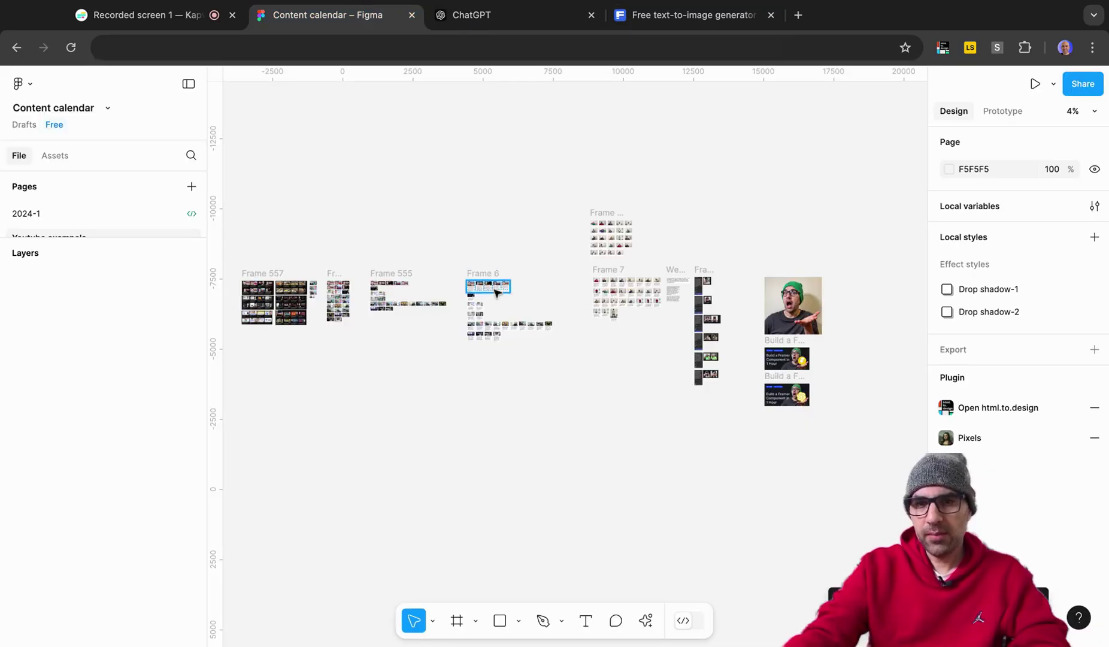
pyautogui.hscroll(-5, 495, 280)
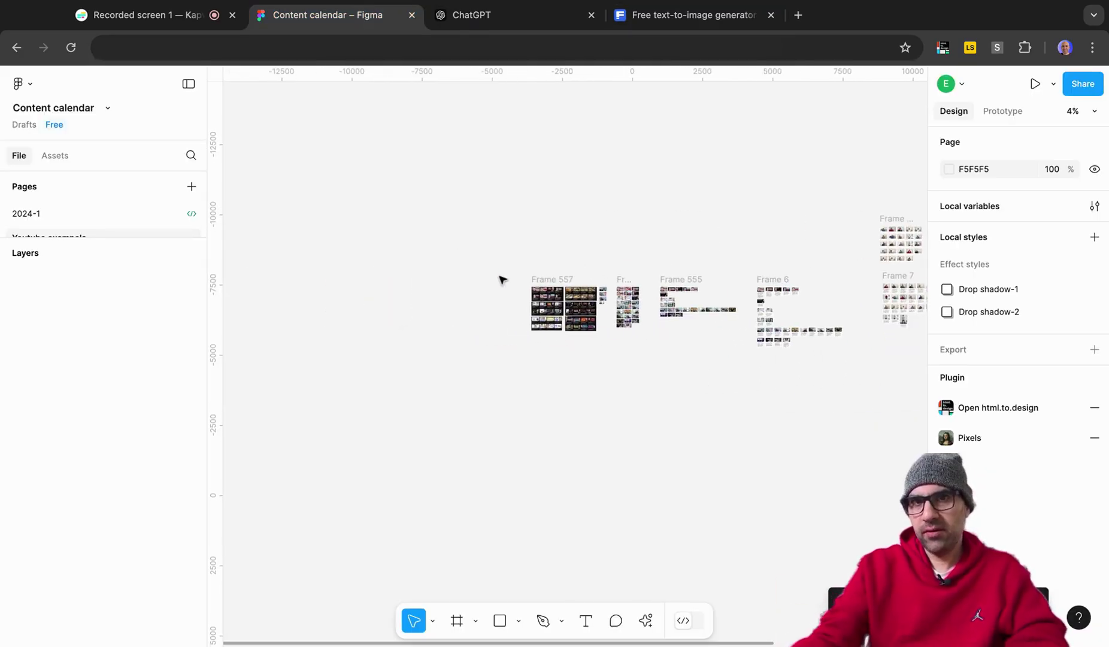
pyautogui.scroll(5, 502, 280)
pyautogui.hscroll(-3, 502, 280)
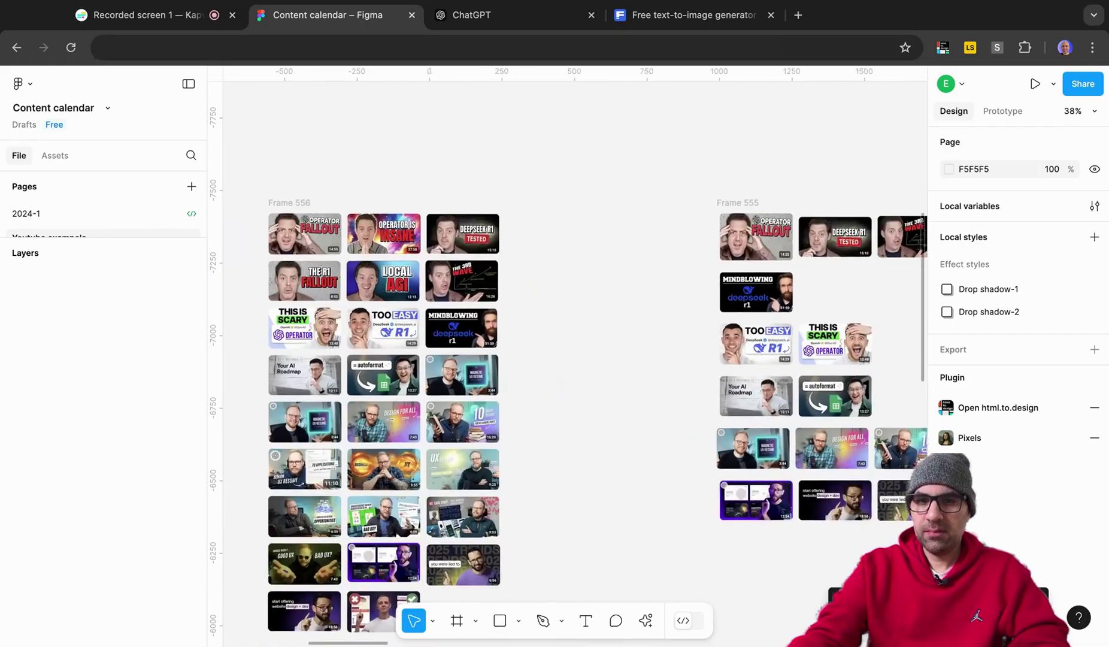
pyautogui.hscroll(-3, 575, 362)
pyautogui.scroll(-1, 575, 363)
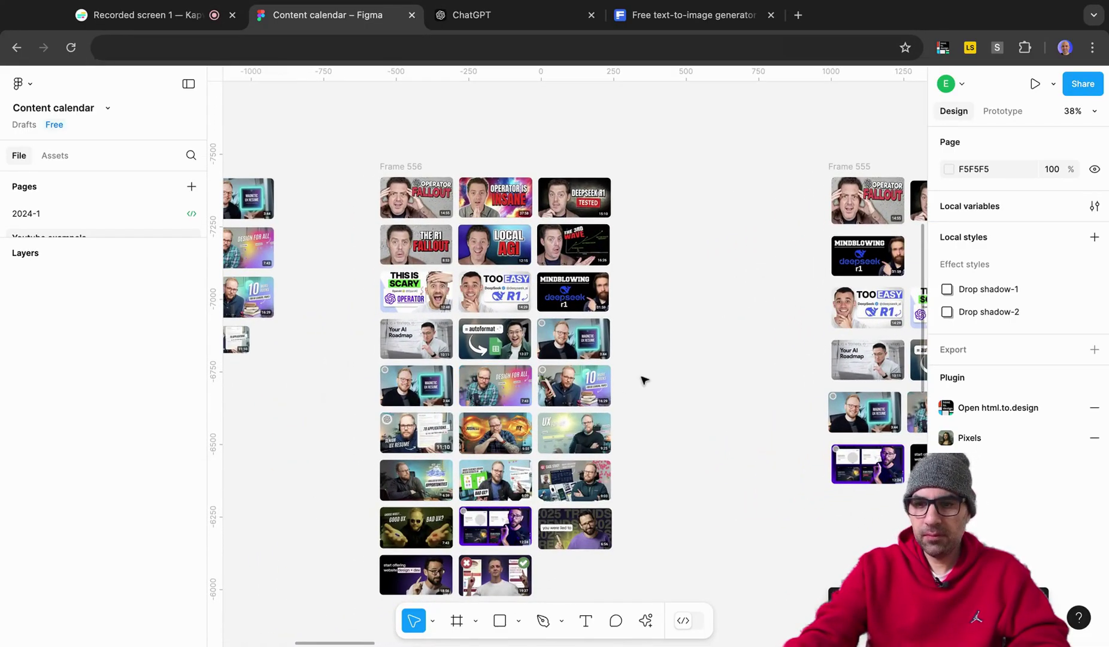
pyautogui.hscroll(-10, 644, 379)
pyautogui.scroll(-2, 644, 379)
pyautogui.hscroll(-6, 648, 377)
pyautogui.scroll(1, 648, 378)
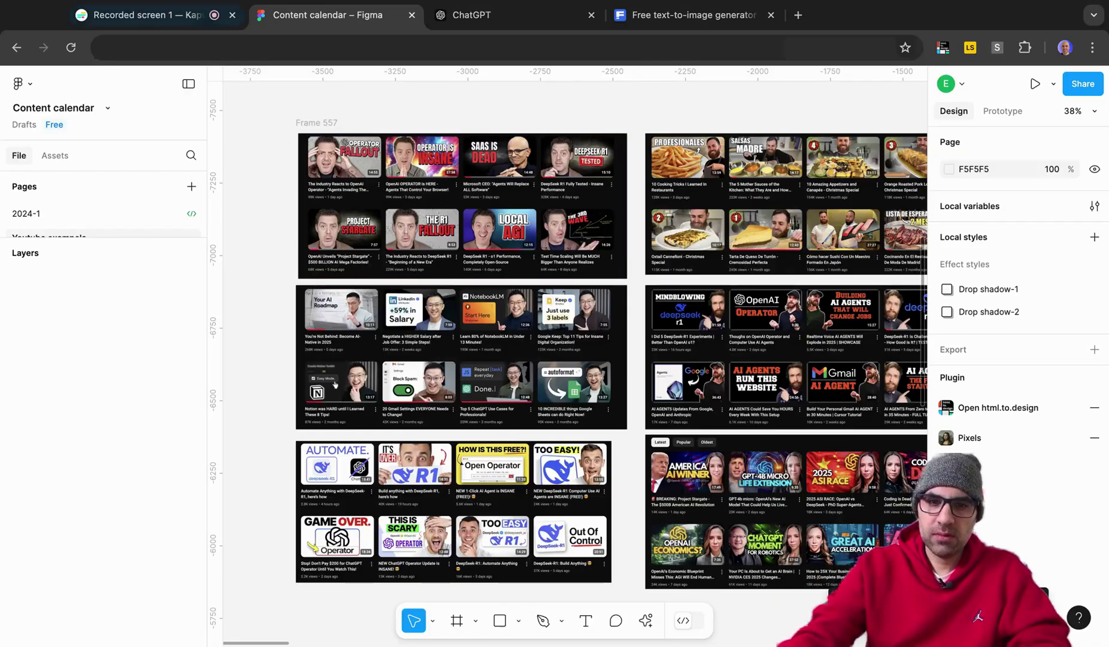
# Step: Examine the first channel screenshot in Frame 557, with its OpenAI Operator and DeepSeek R1 video thumbnails, up close
pyautogui.scroll(5, 446, 200)
pyautogui.scroll(4, 344, 193)
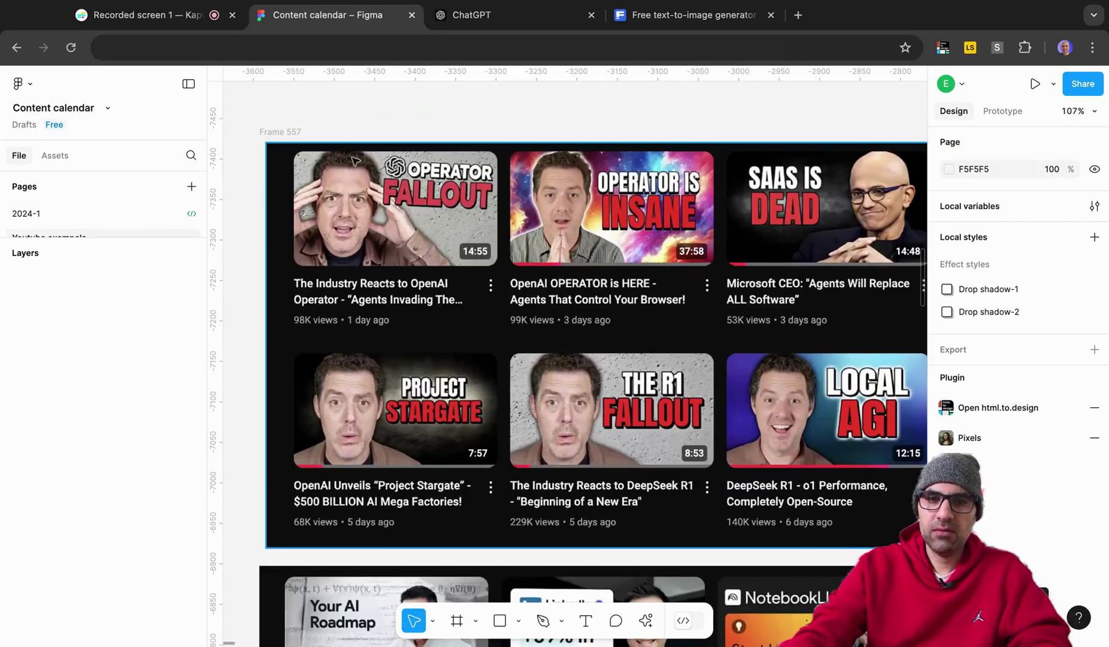
pyautogui.hscroll(2, 344, 193)
pyautogui.scroll(-1, 345, 193)
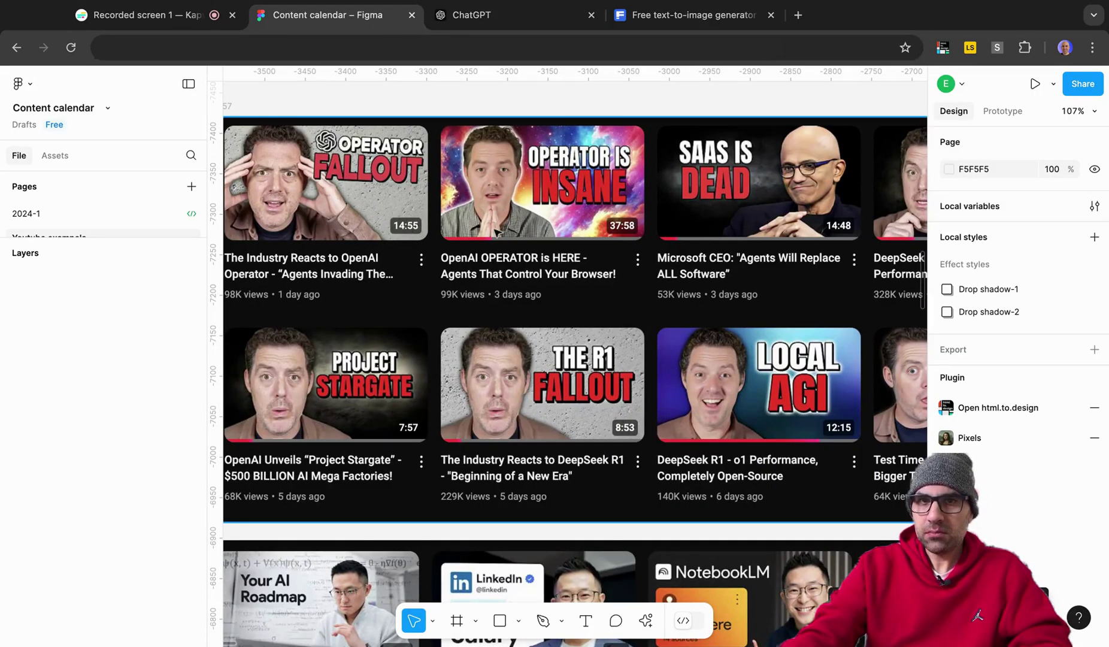
pyautogui.scroll(-1, 496, 232)
pyautogui.hscroll(1, 496, 233)
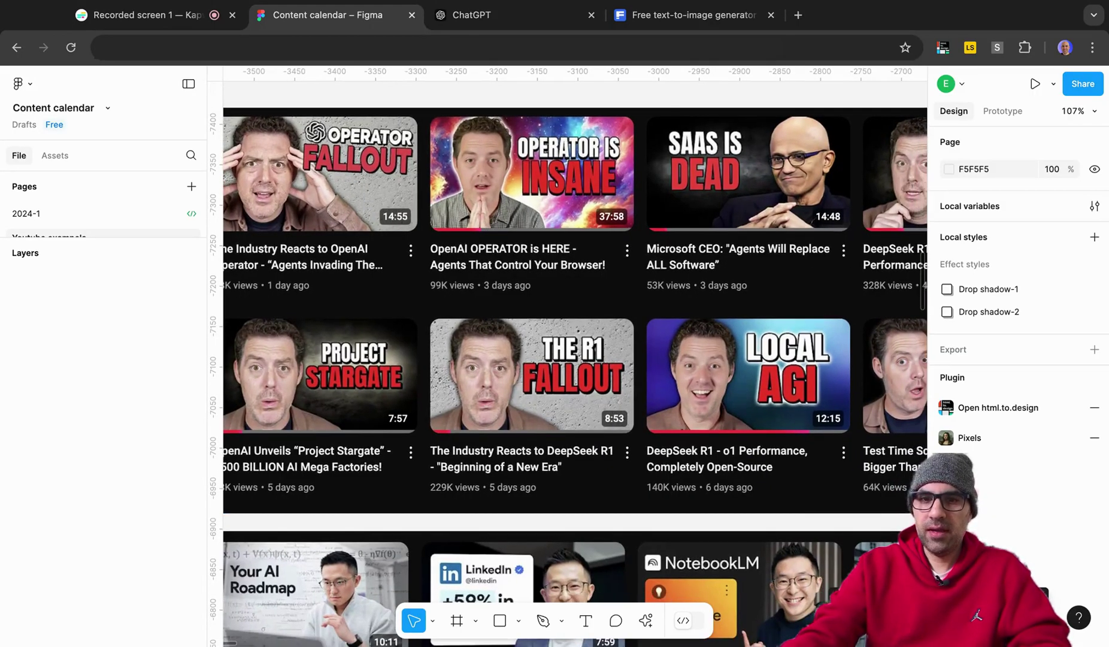
pyautogui.hscroll(6, 565, 259)
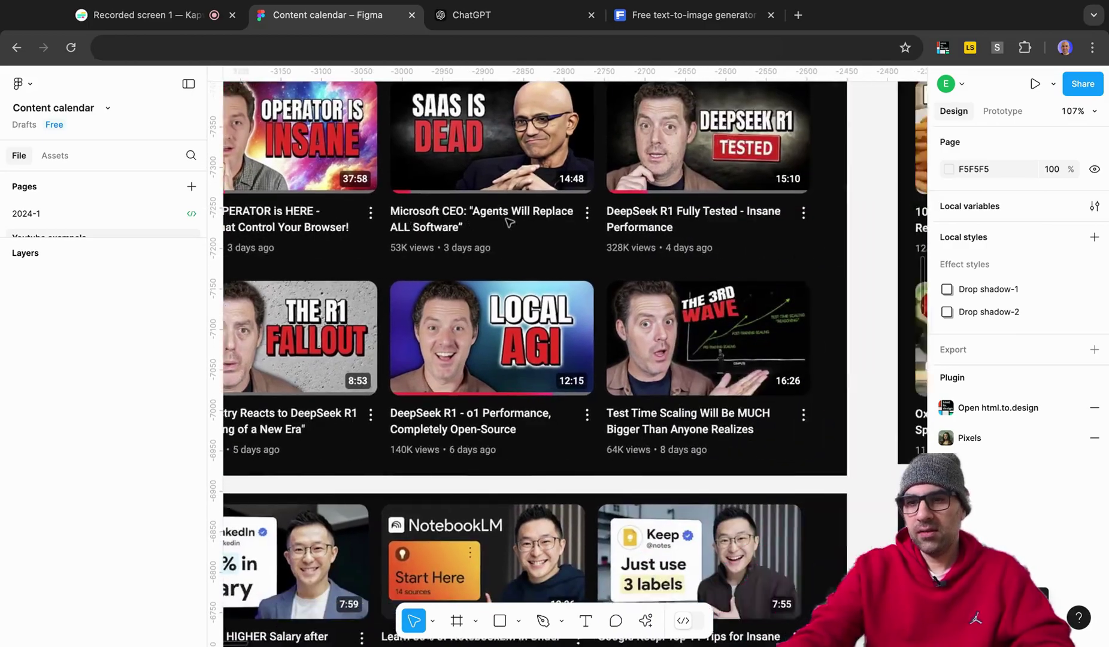
# Step: Review the shortlisted thumbnails in Frame 556, their grouping by creator in Frame 555, and the described versions in Frame 6
pyautogui.scroll(-5, 565, 259)
pyautogui.scroll(-4, 565, 259)
pyautogui.hscroll(8, 566, 257)
pyautogui.scroll(5, 579, 262)
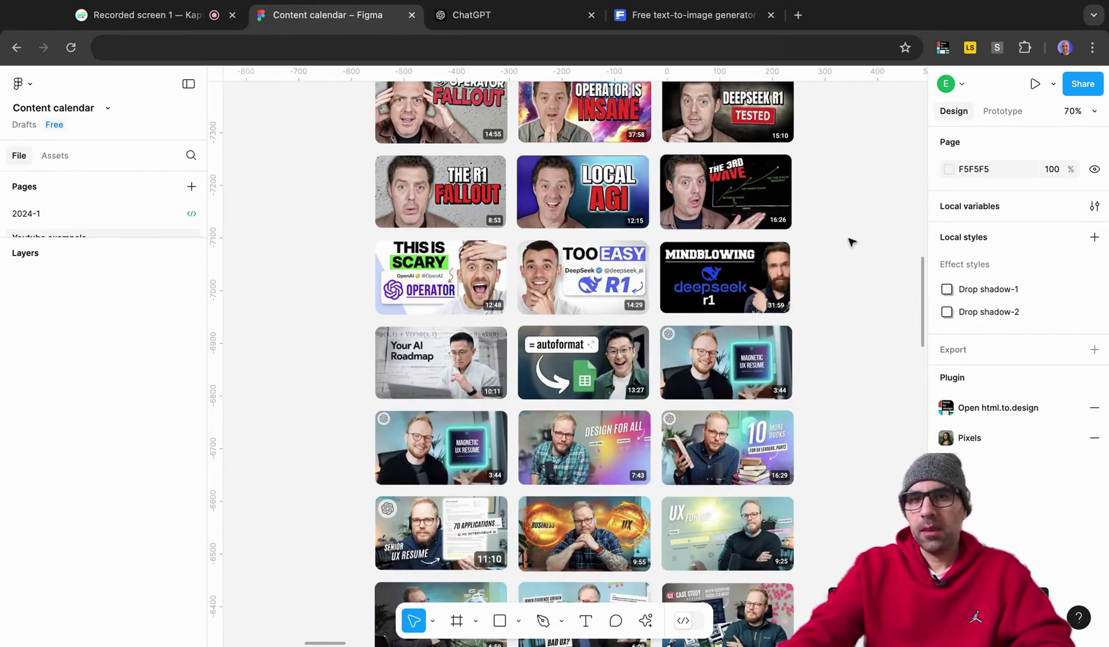
pyautogui.scroll(-2, 853, 243)
pyautogui.scroll(-5, 853, 242)
pyautogui.hscroll(10, 853, 243)
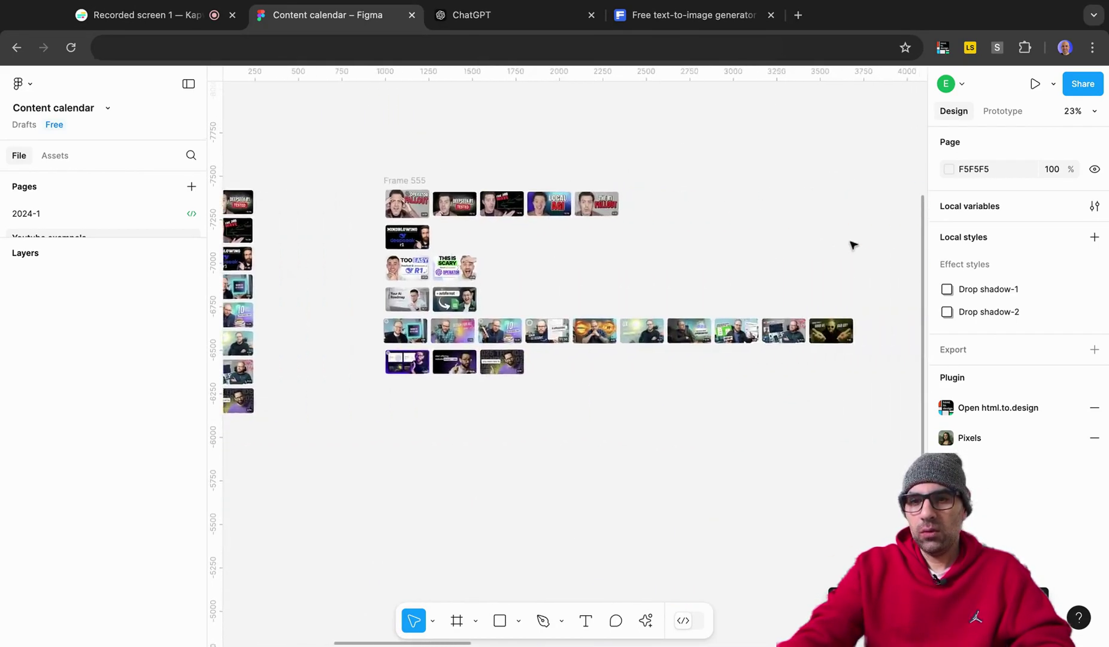
pyautogui.hscroll(6, 852, 243)
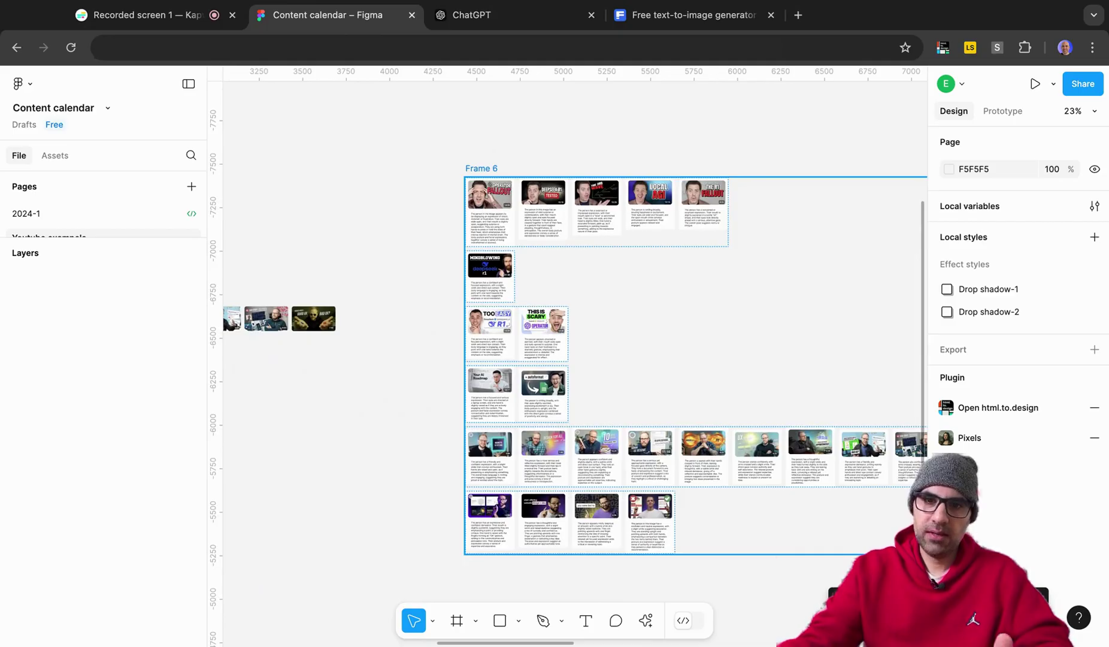
pyautogui.hscroll(7, 853, 243)
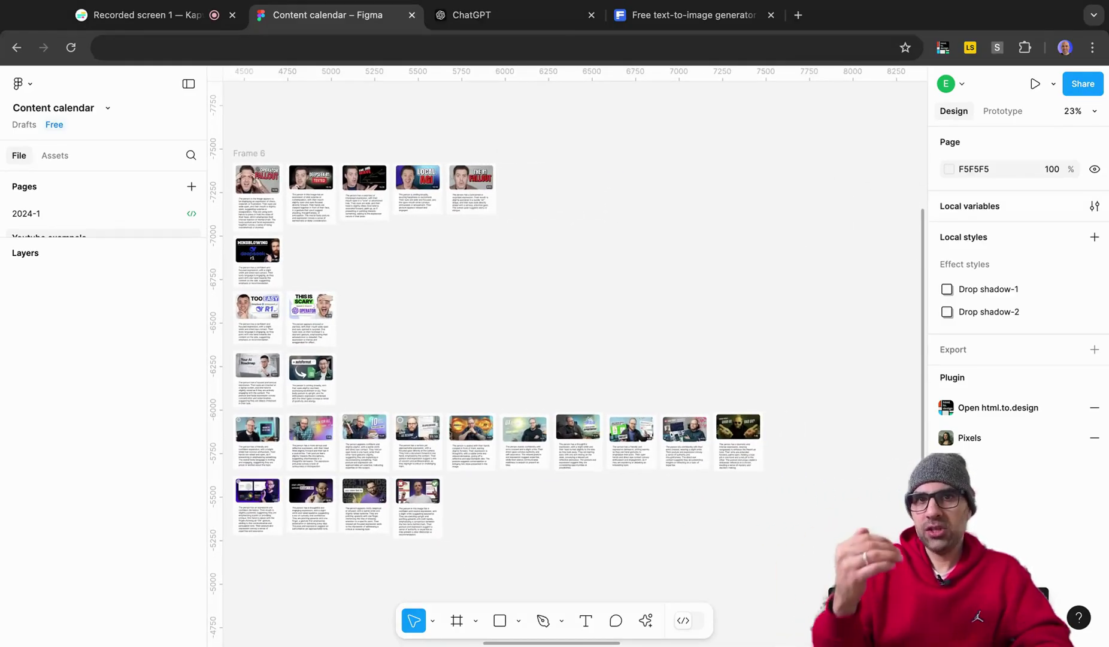
pyautogui.hscroll(15, 575, 359)
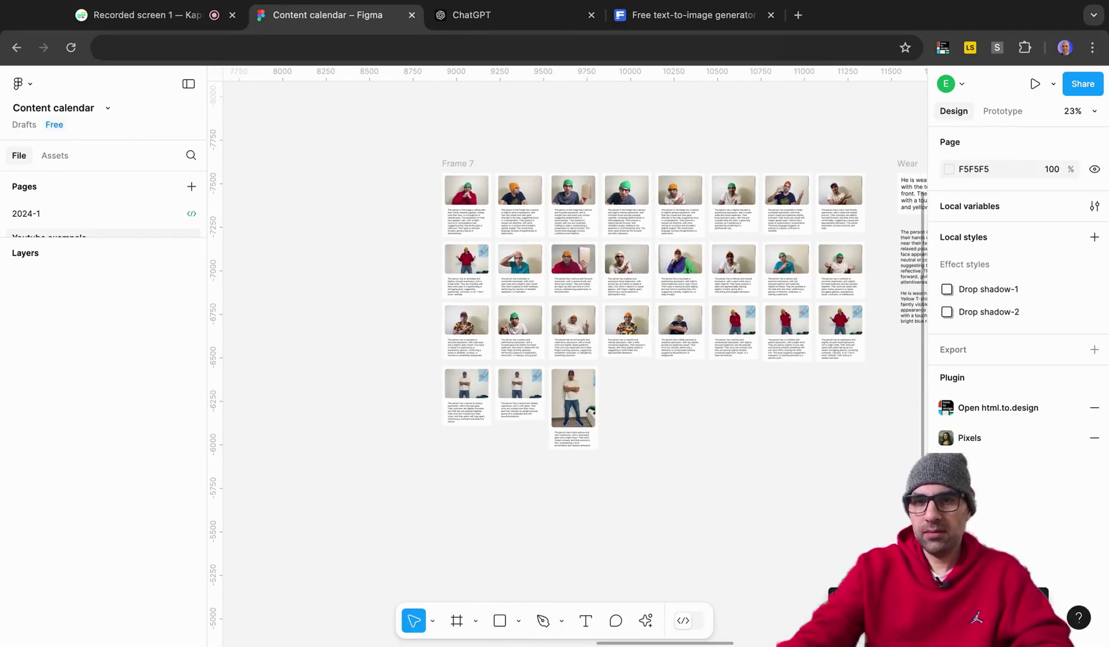
# Step: Examine the portrait photos in the top row of Frame 7 together with their expression and pose descriptions
pyautogui.scroll(10, 433, 185)
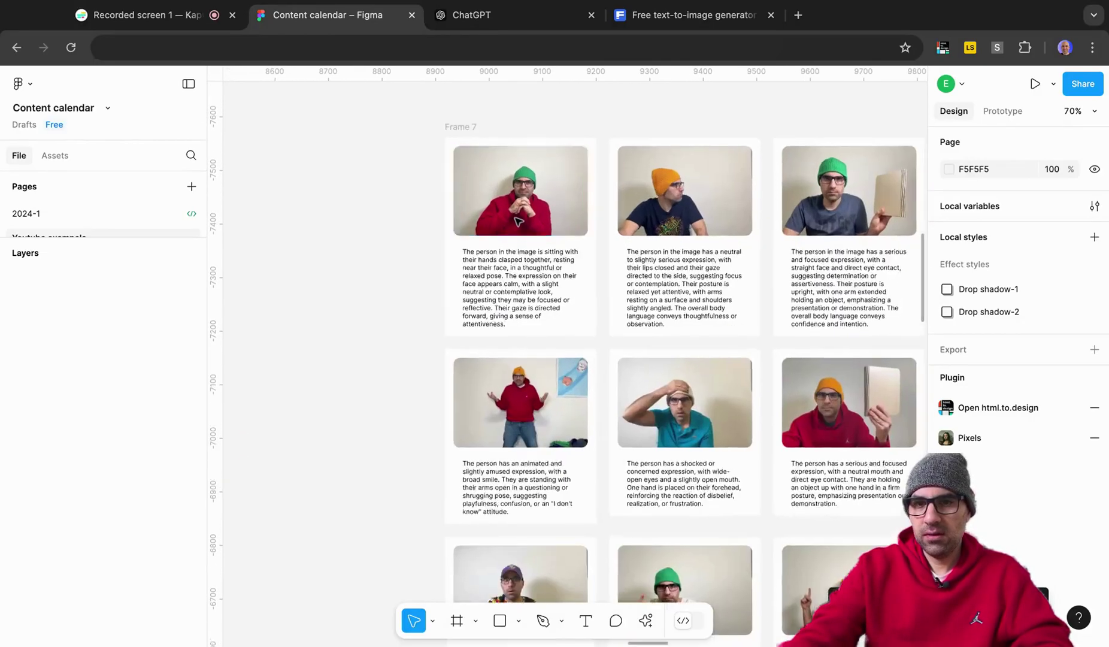
pyautogui.scroll(5, 518, 222)
pyautogui.hscroll(-2, 527, 221)
pyautogui.hscroll(10, 539, 219)
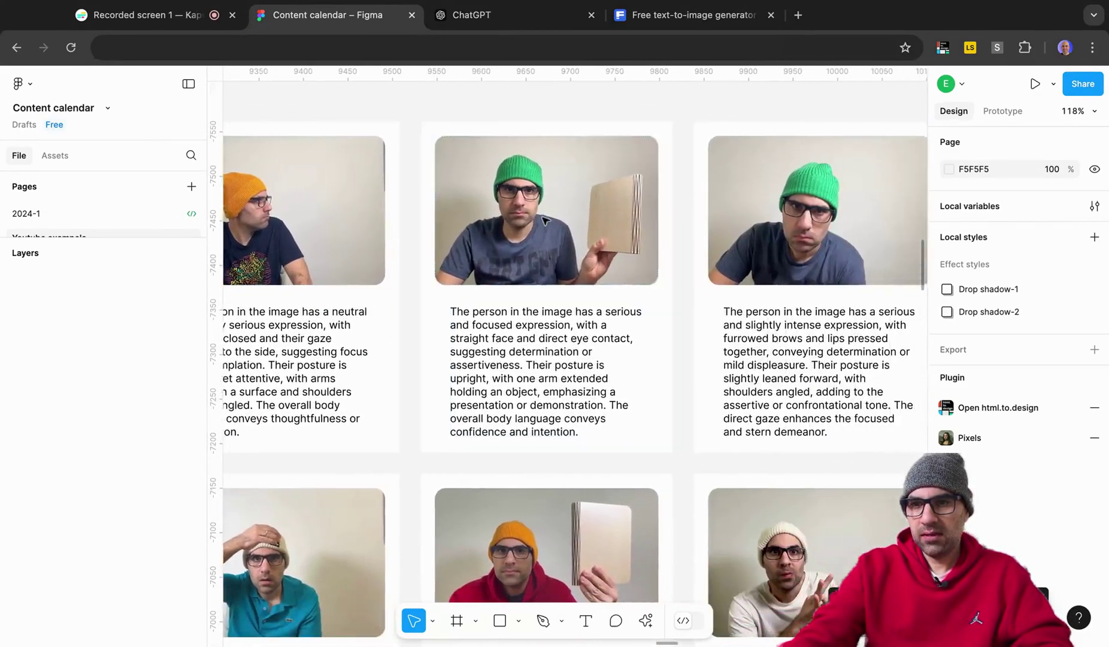
pyautogui.hscroll(12, 543, 220)
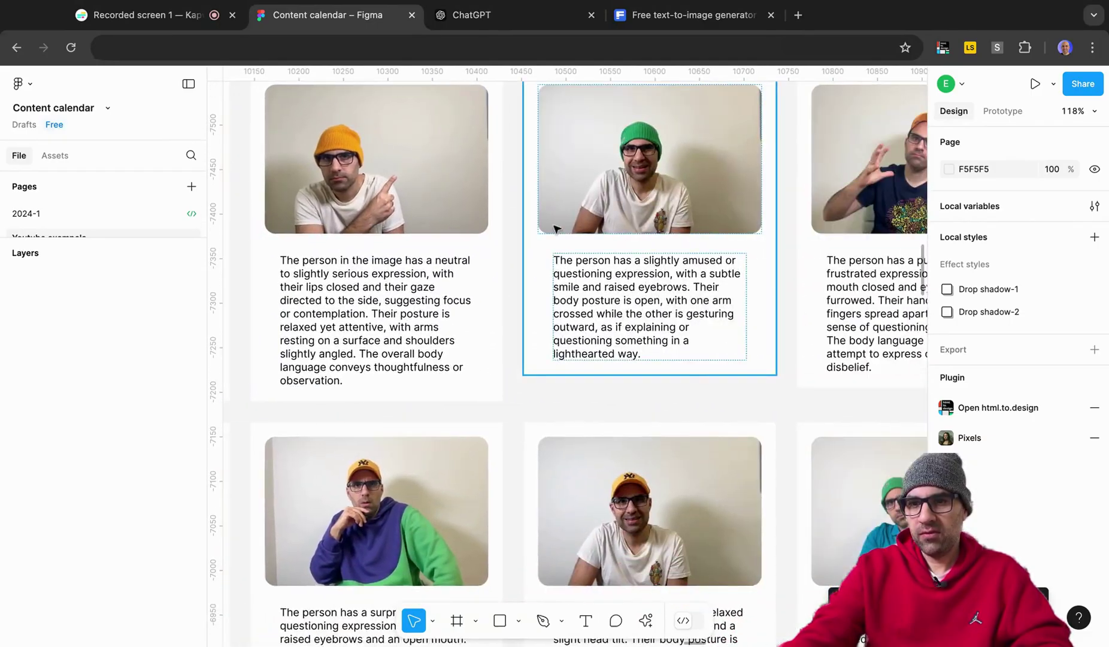
pyautogui.hscroll(-8, 557, 228)
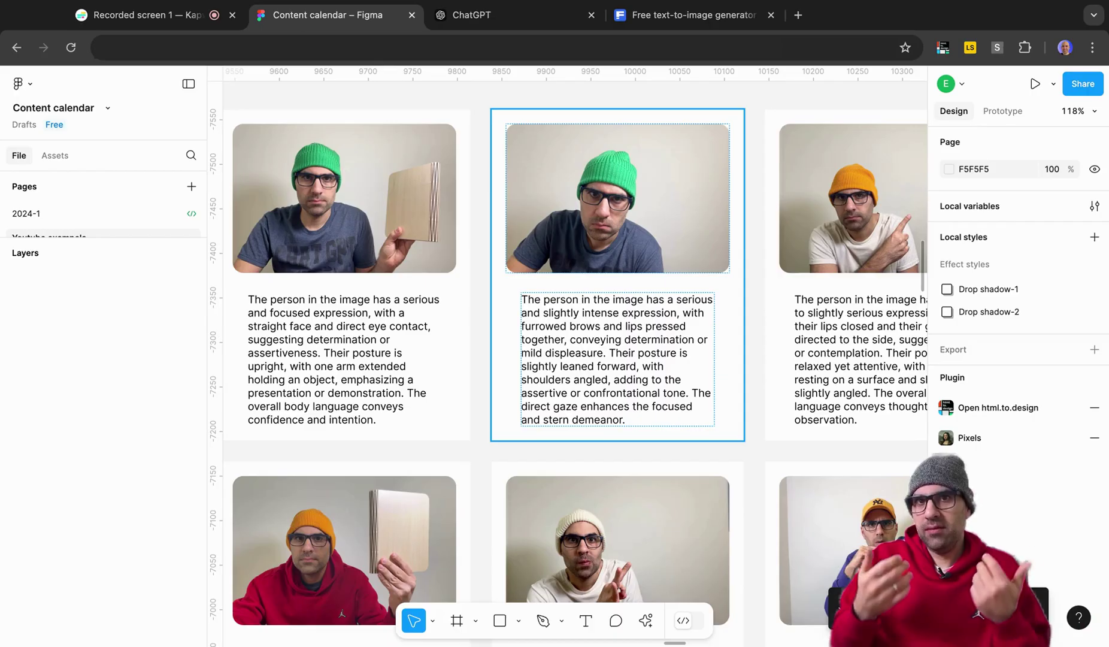
# Step: Look over the whole set of portrait cards in Frame 7 and read the description under the first photo
pyautogui.scroll(-5, 560, 222)
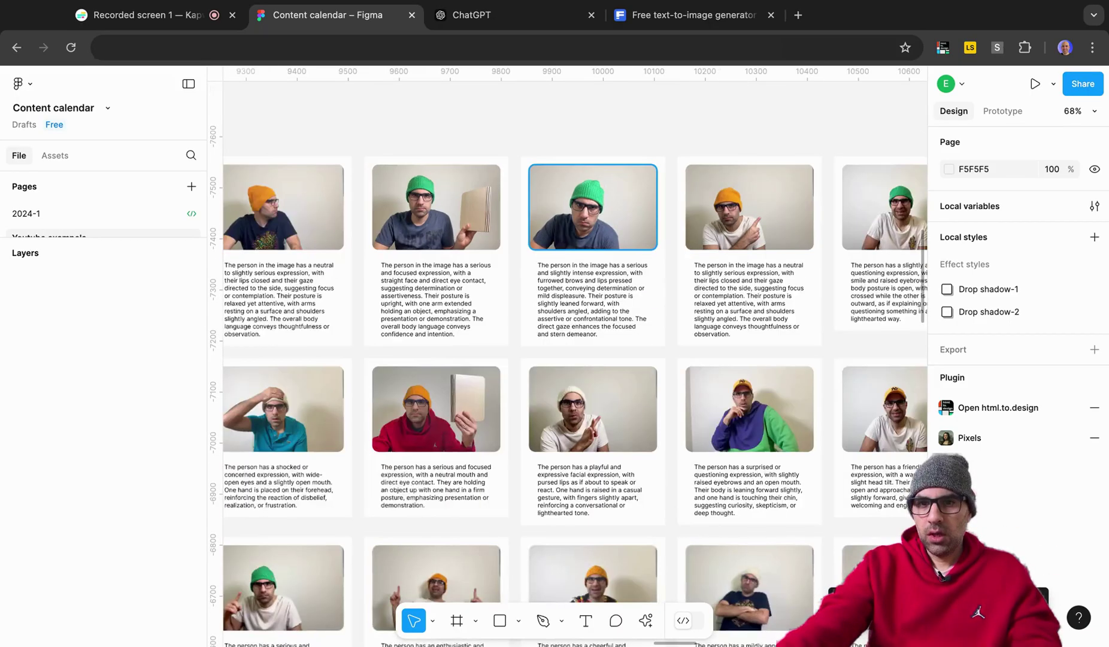
pyautogui.click(373, 211)
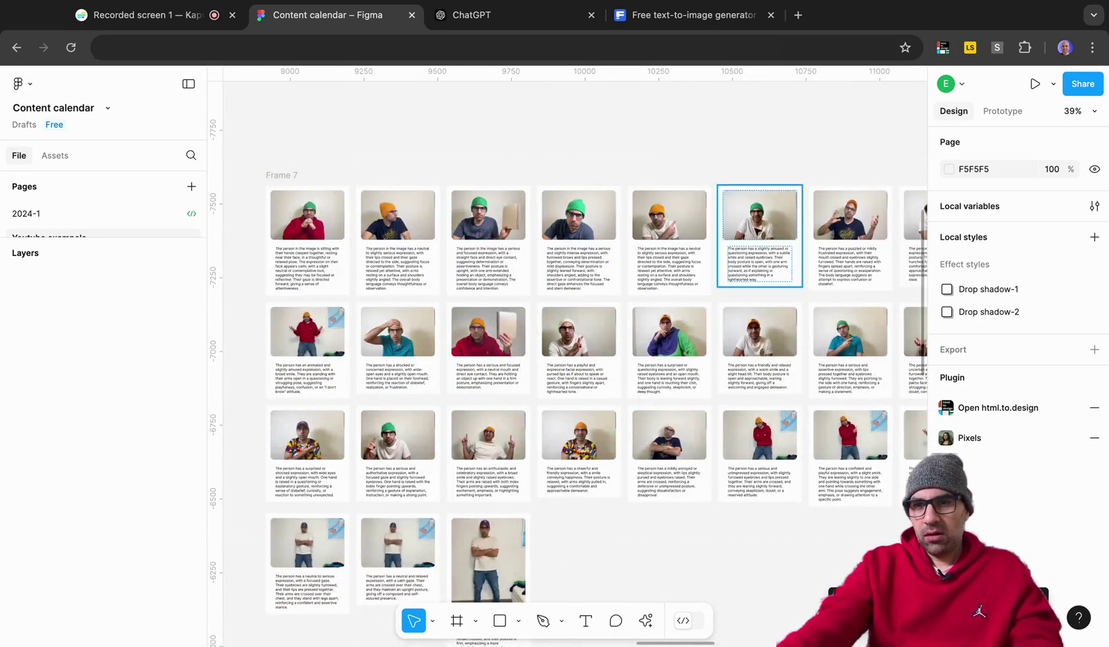
pyautogui.hscroll(10, 914, 232)
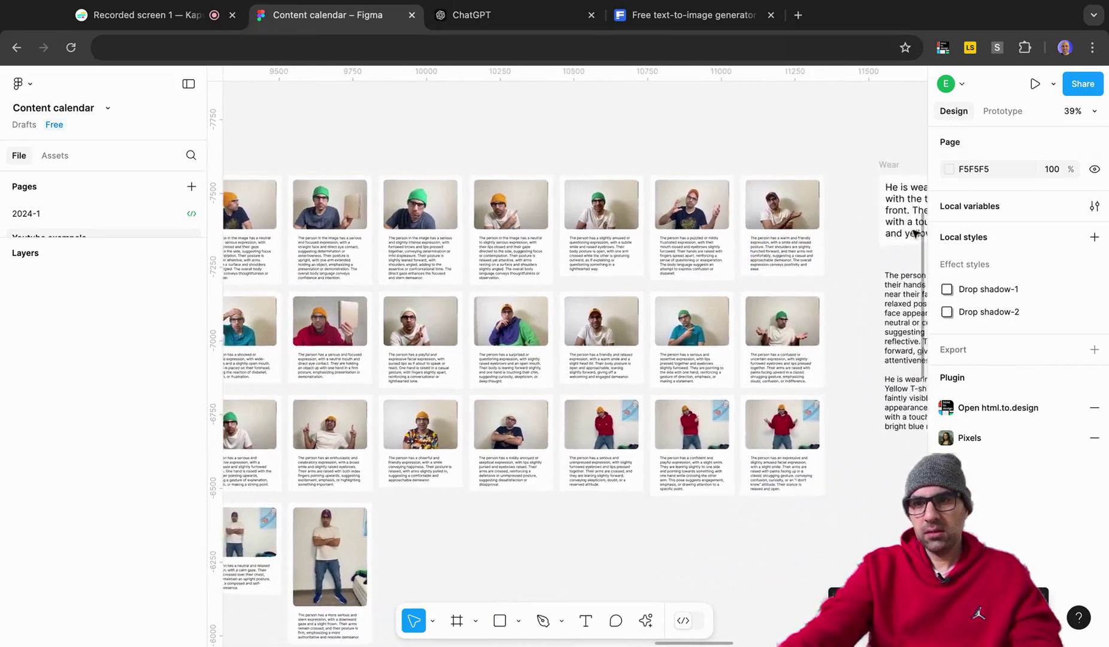
pyautogui.hscroll(-14, 915, 232)
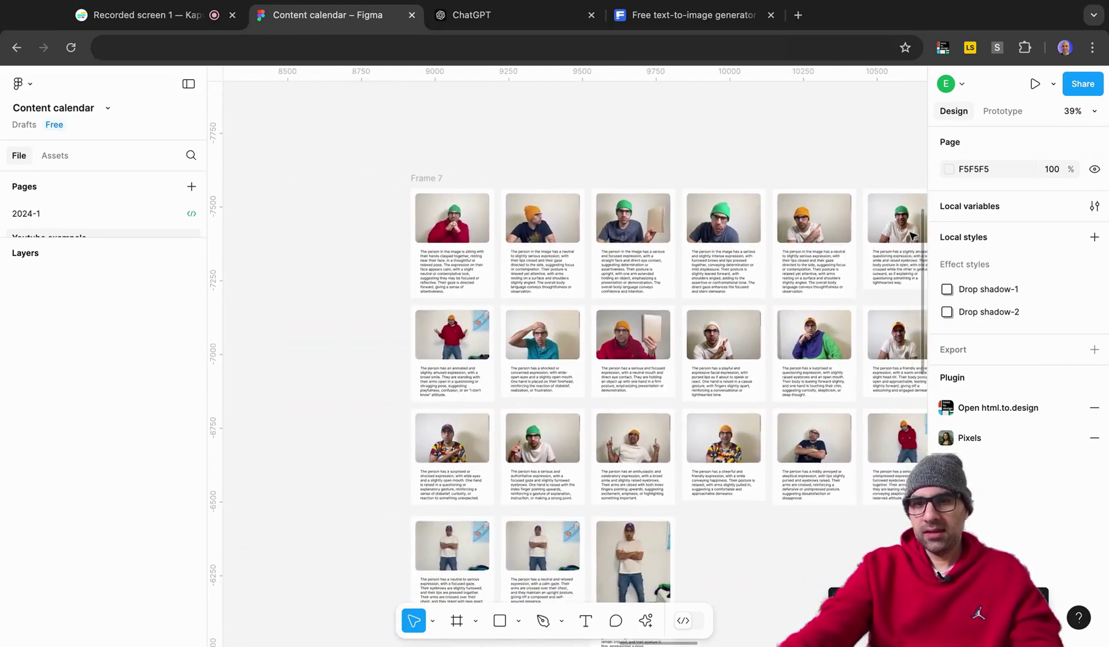
pyautogui.scroll(10, 439, 258)
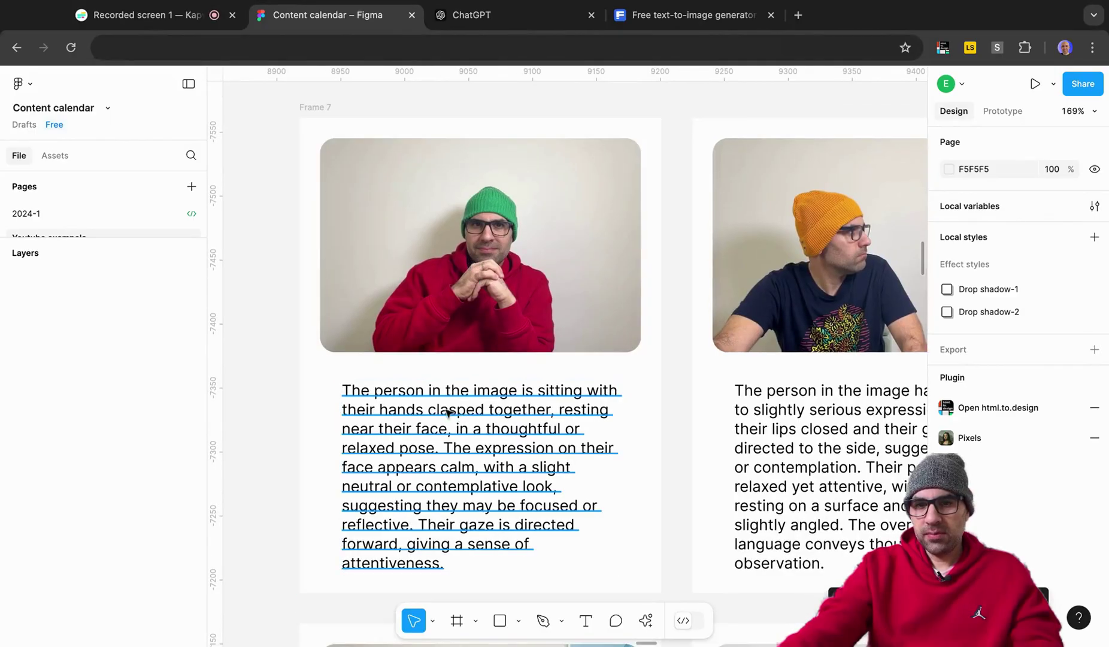
pyautogui.click(432, 433)
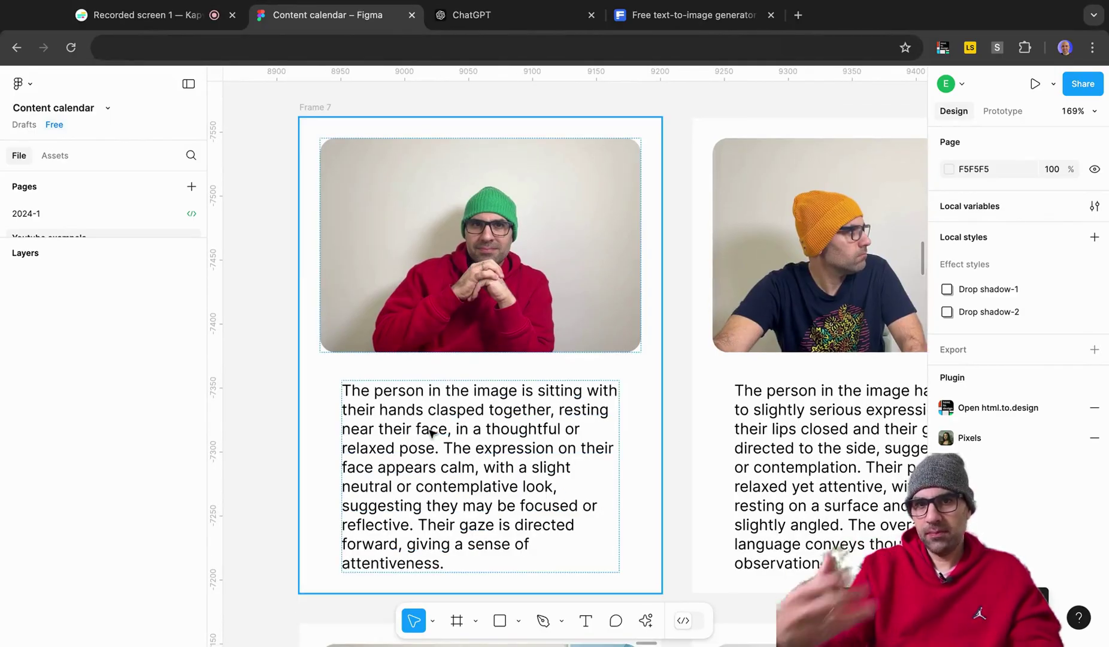
# Step: Switch to the ChatGPT conversation, find the five-photo prompt about face expressions and body pose, and highlight the First Image description
pyautogui.click(530, 21)
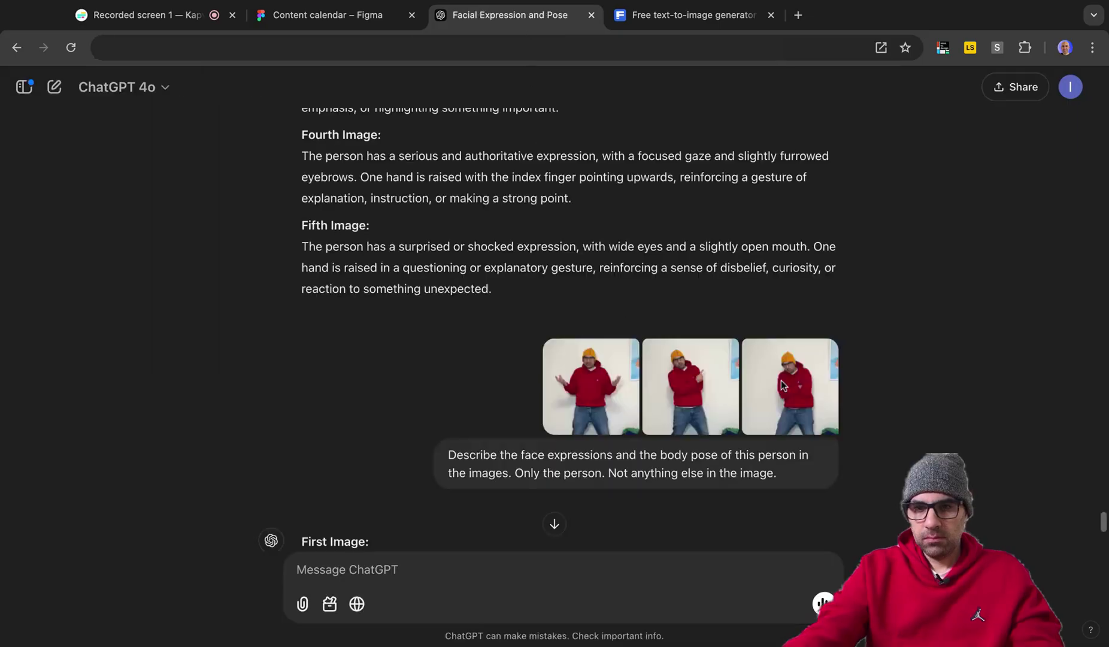
pyautogui.scroll(5, 766, 382)
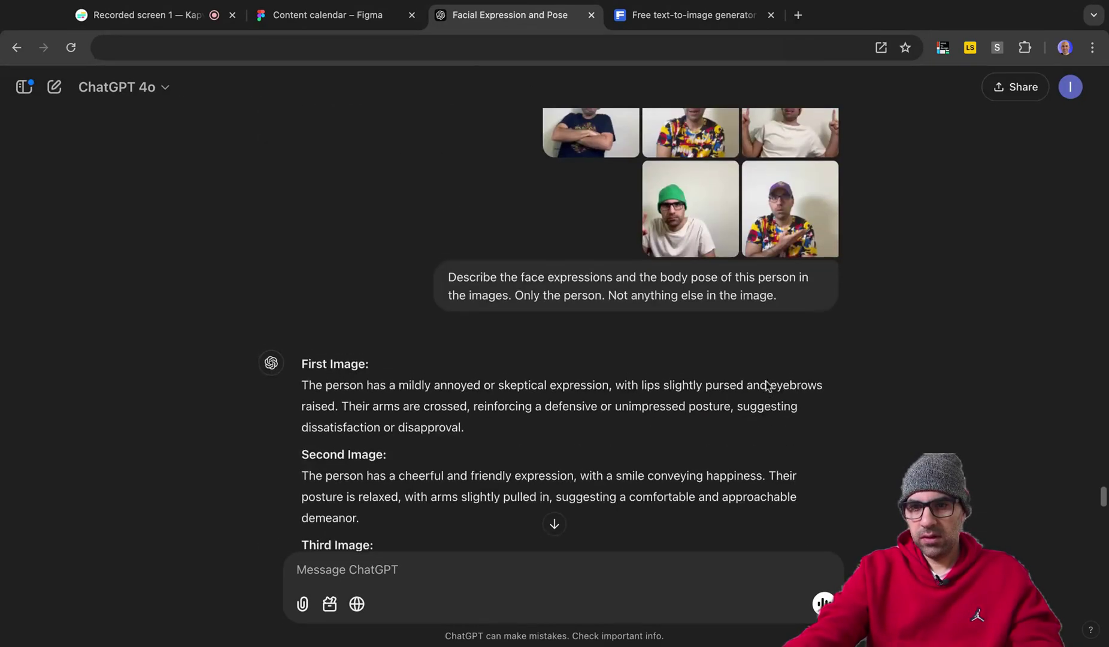
pyautogui.scroll(1, 766, 381)
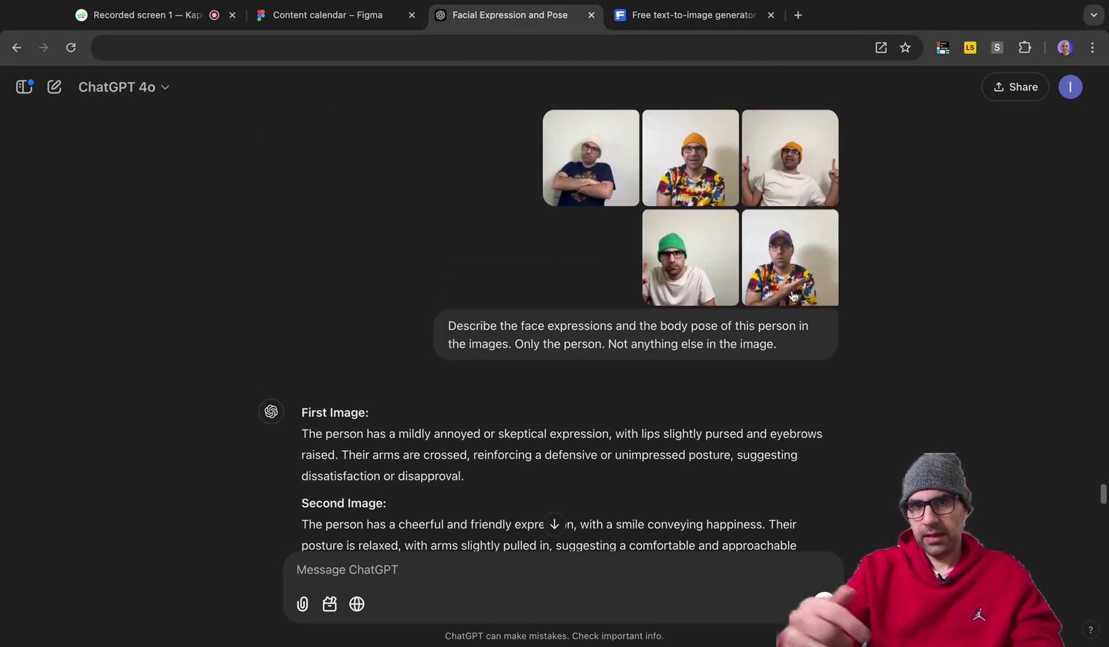
pyautogui.scroll(-1, 515, 463)
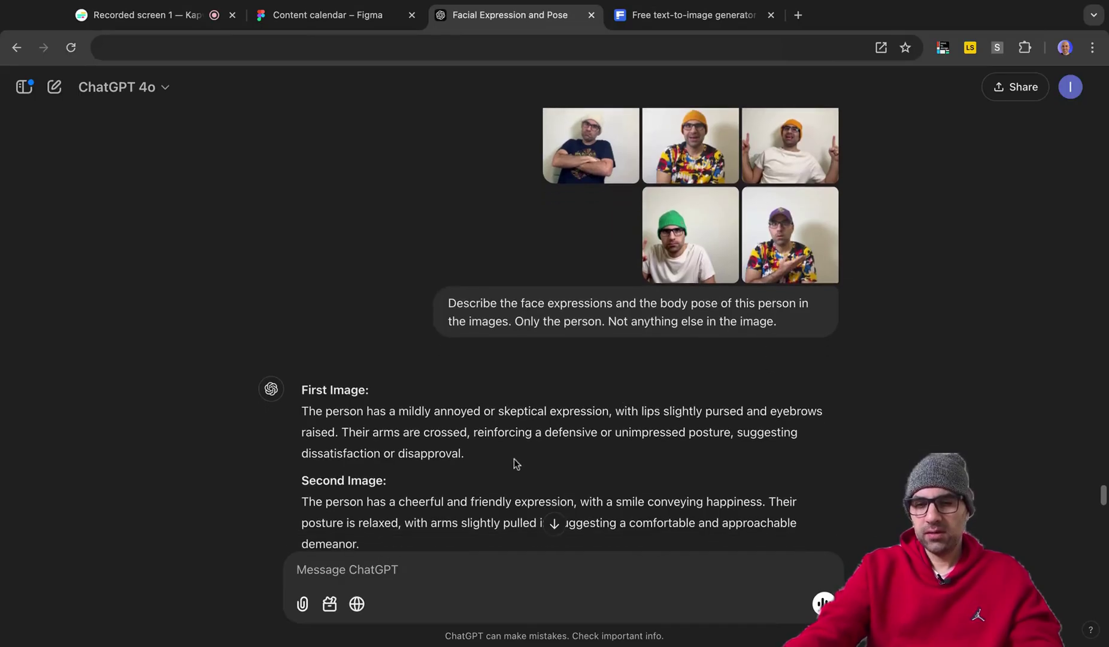
pyautogui.tripleClick(515, 464)
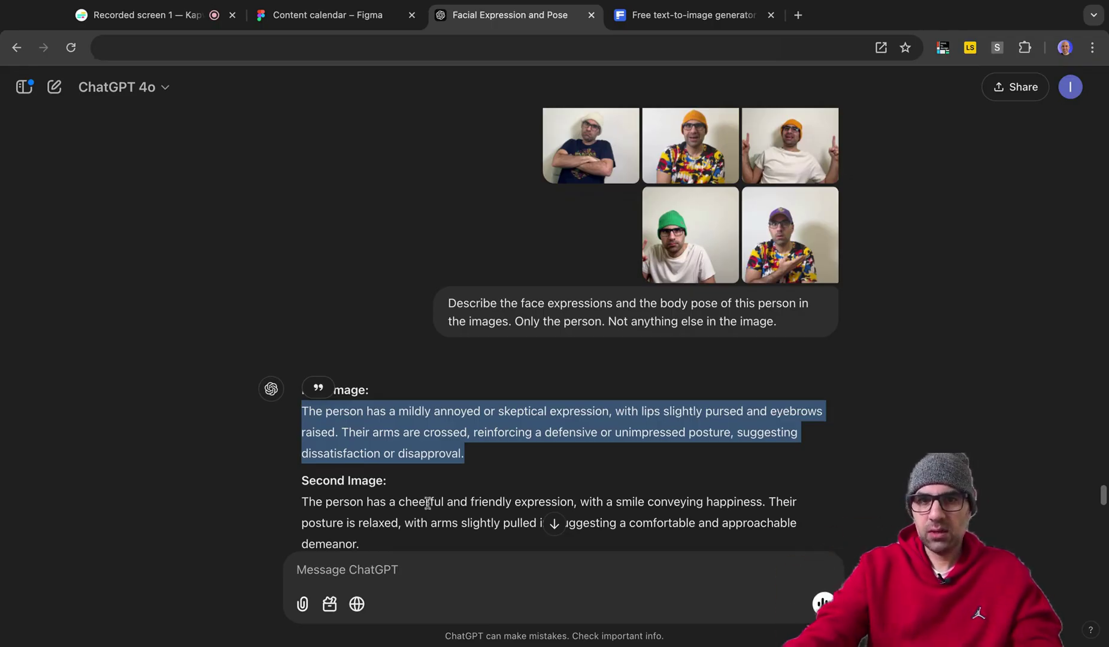
# Step: Return to the Content calendar file in Figma and revisit the portrait cards in Frame 7 and the thumbnails in Frames 555 and 6
pyautogui.click(344, 22)
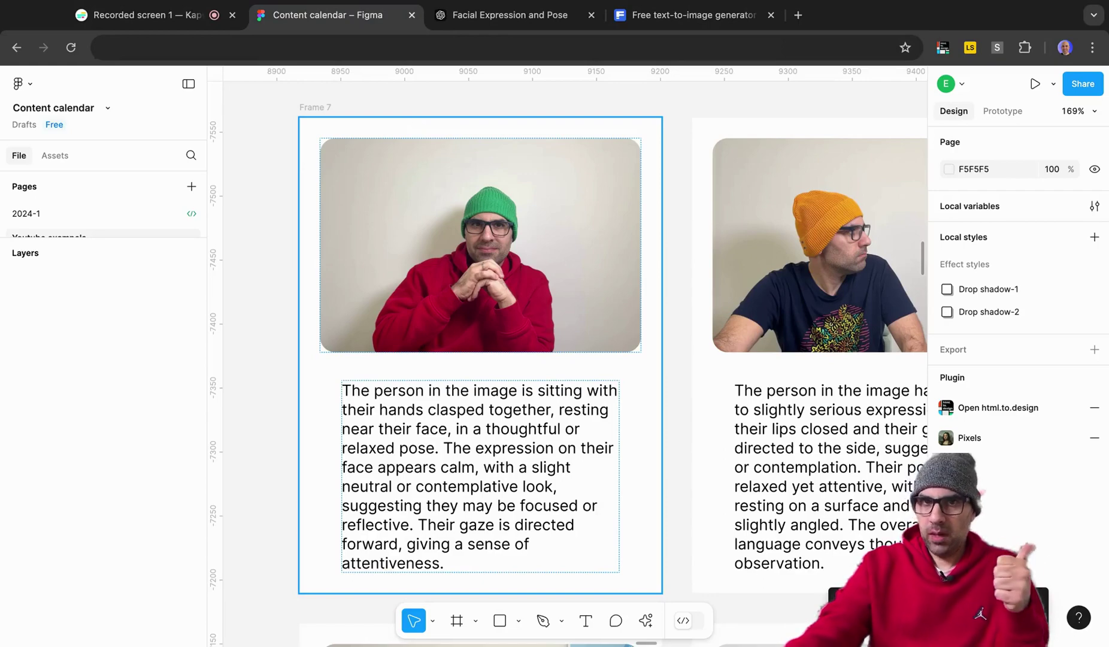
pyautogui.scroll(-5, 430, 149)
pyautogui.scroll(-10, 456, 181)
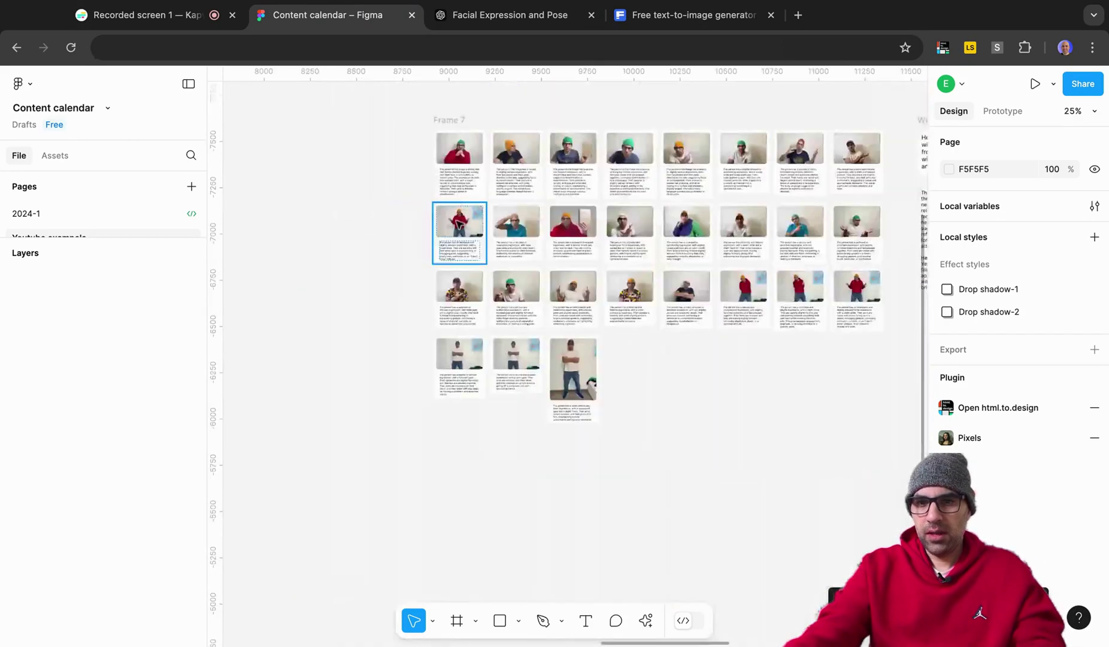
pyautogui.scroll(2, 458, 228)
pyautogui.scroll(-3, 455, 225)
pyautogui.scroll(3, 455, 226)
pyautogui.scroll(8, 639, 187)
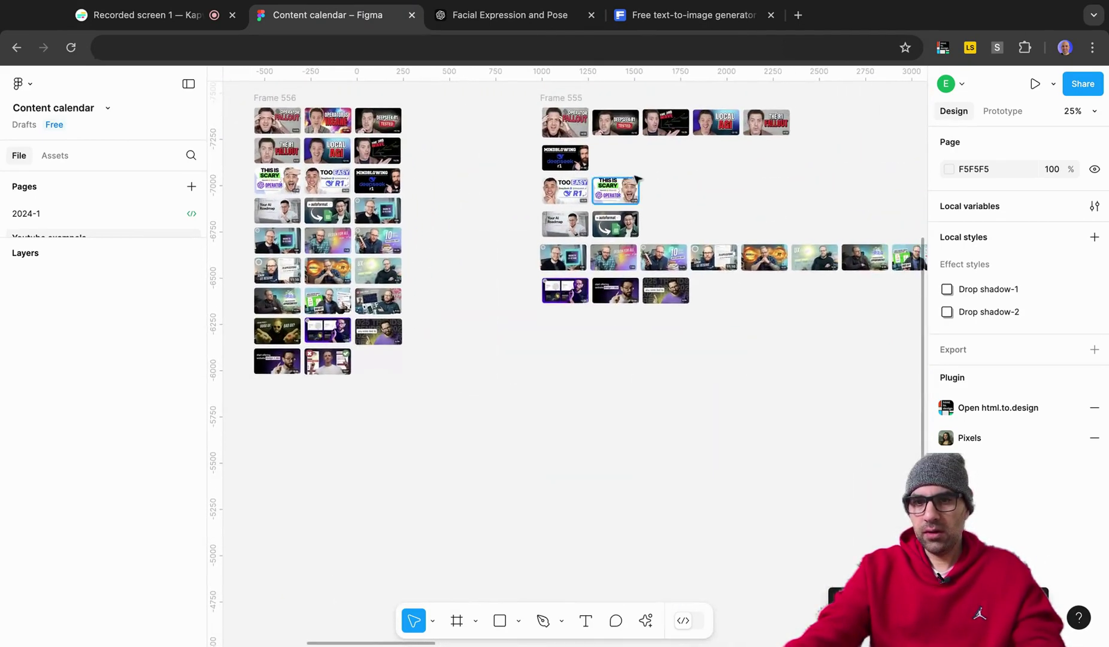
pyautogui.scroll(4, 639, 188)
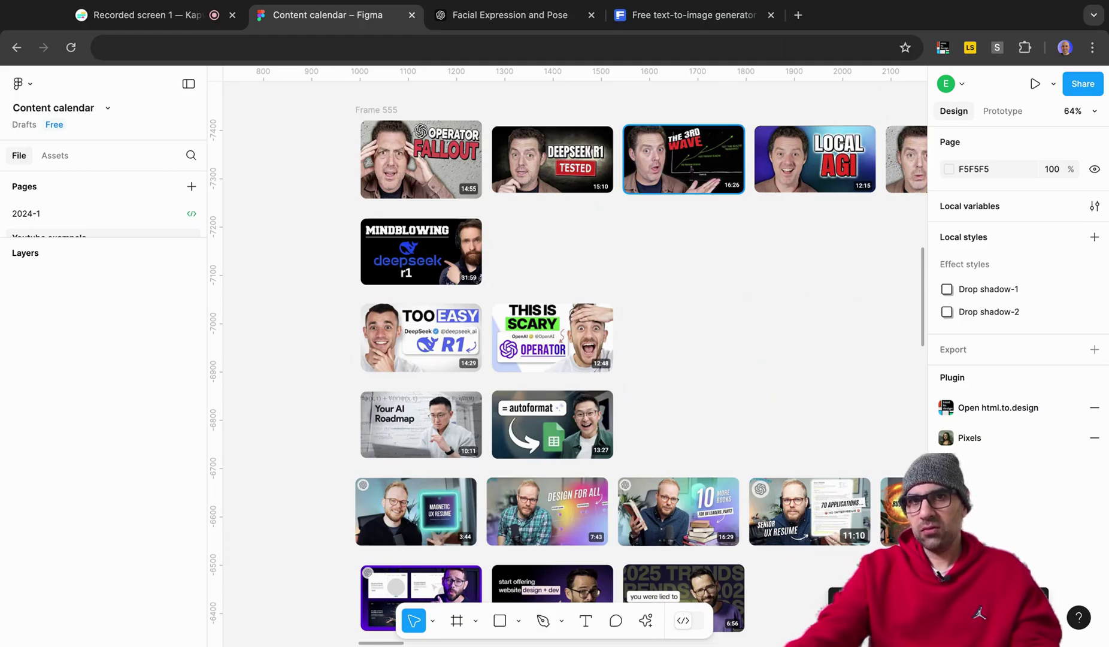
pyautogui.scroll(3, 625, 215)
pyautogui.scroll(-10, 624, 215)
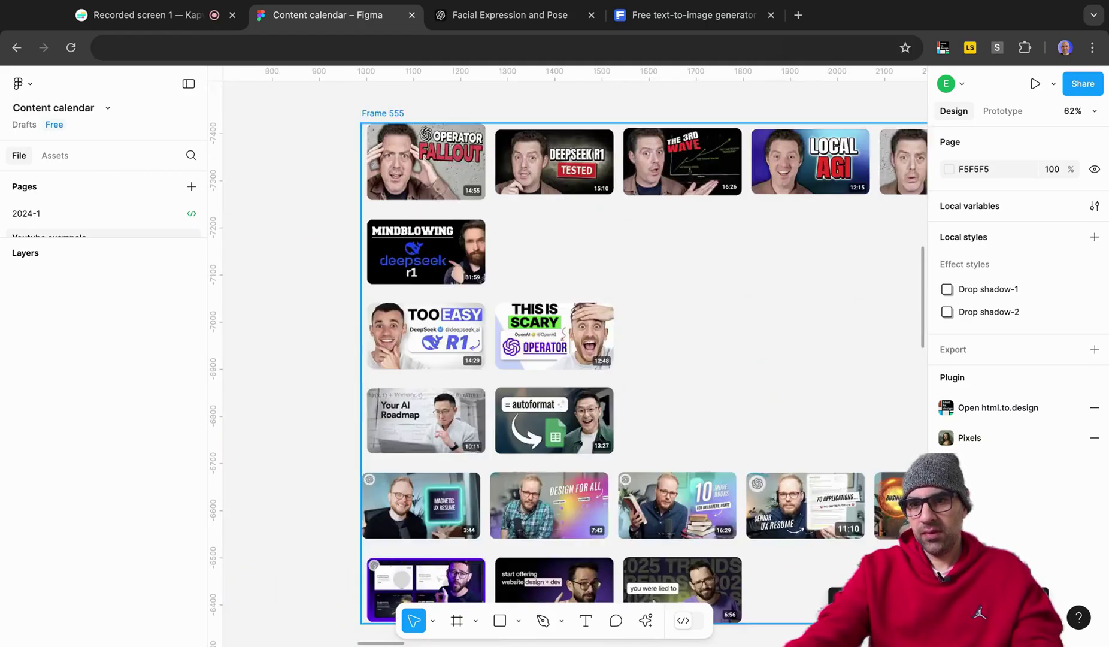
pyautogui.hscroll(10, 625, 214)
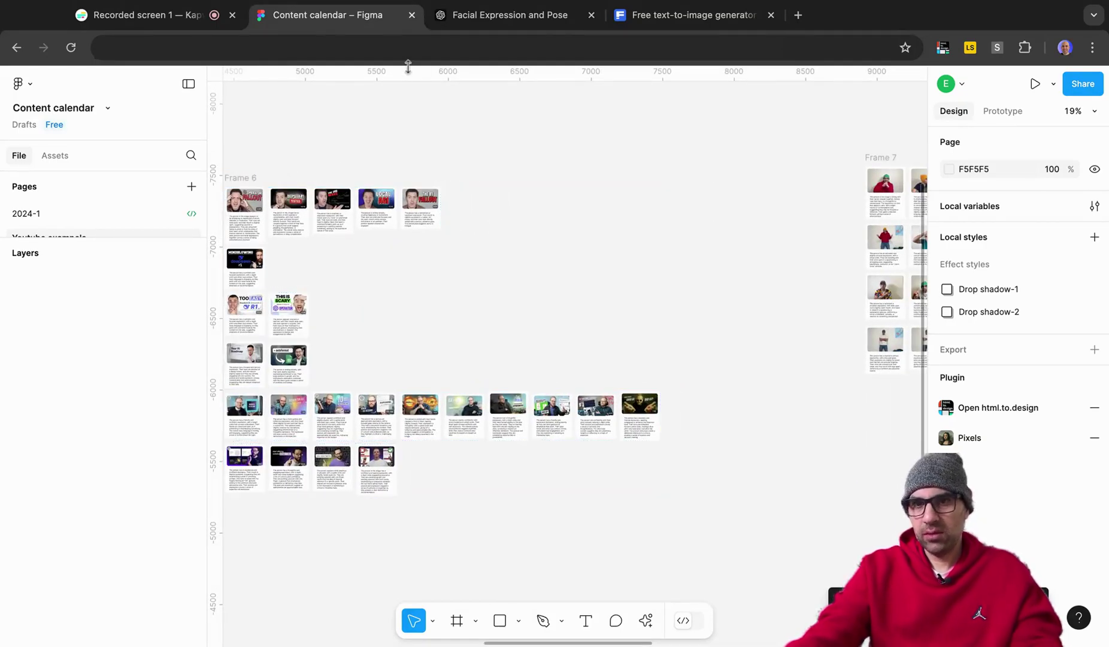
# Step: Switch to Freepik, open the image generator from the AI tools overview, and look at the form for creating a custom character
pyautogui.click(642, 19)
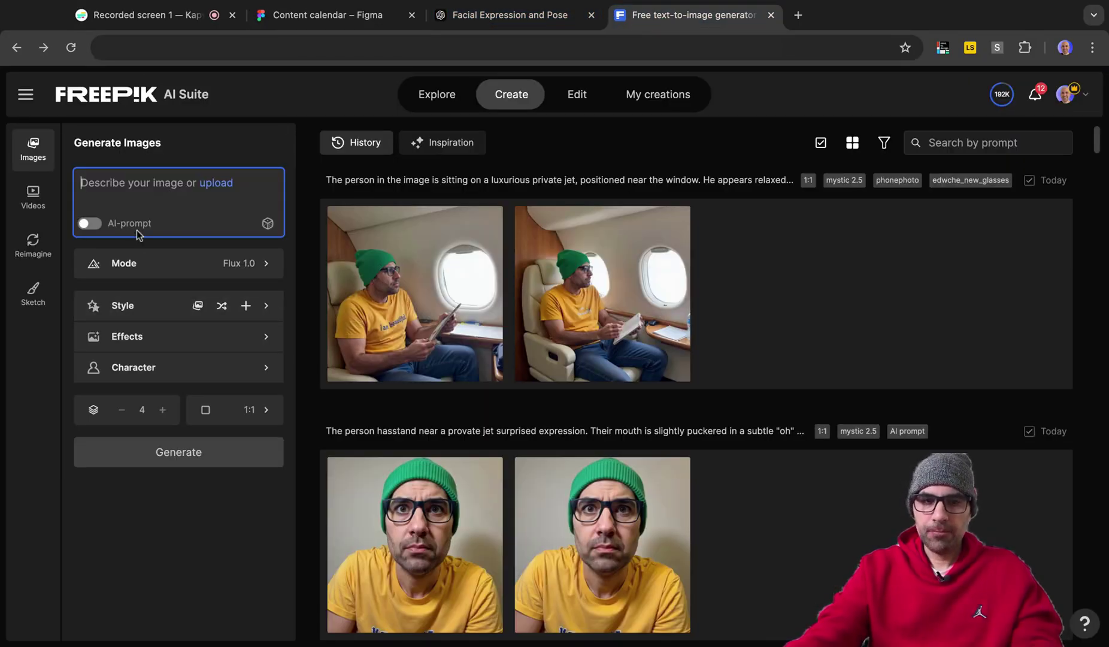
pyautogui.click(93, 91)
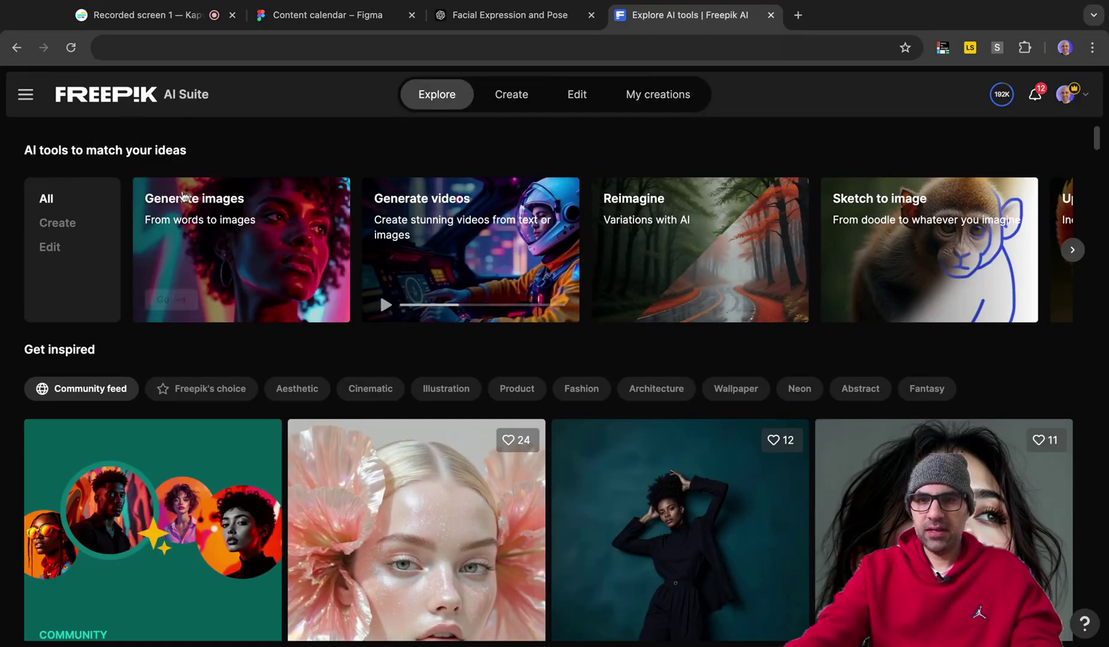
pyautogui.click(510, 97)
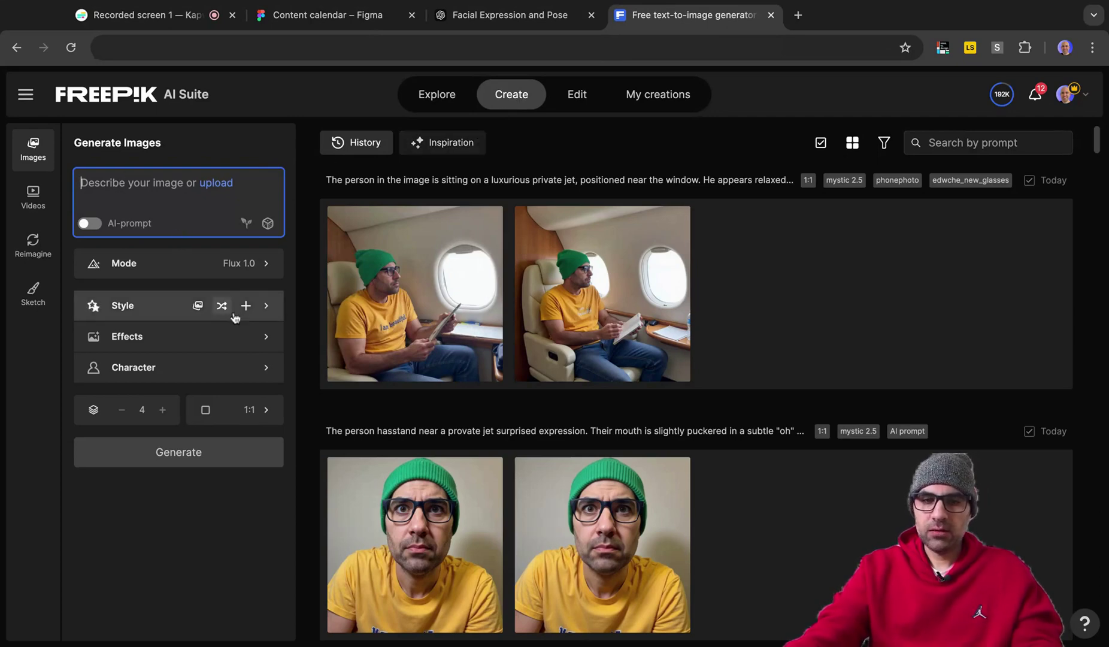
pyautogui.click(246, 368)
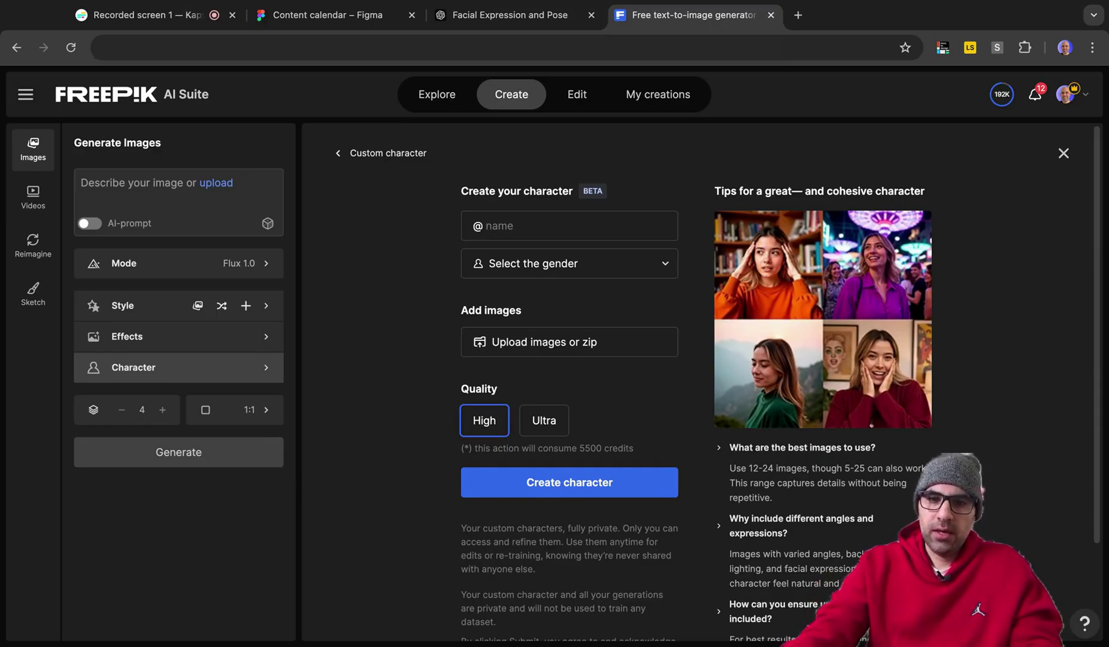
pyautogui.click(569, 264)
pyautogui.click(356, 289)
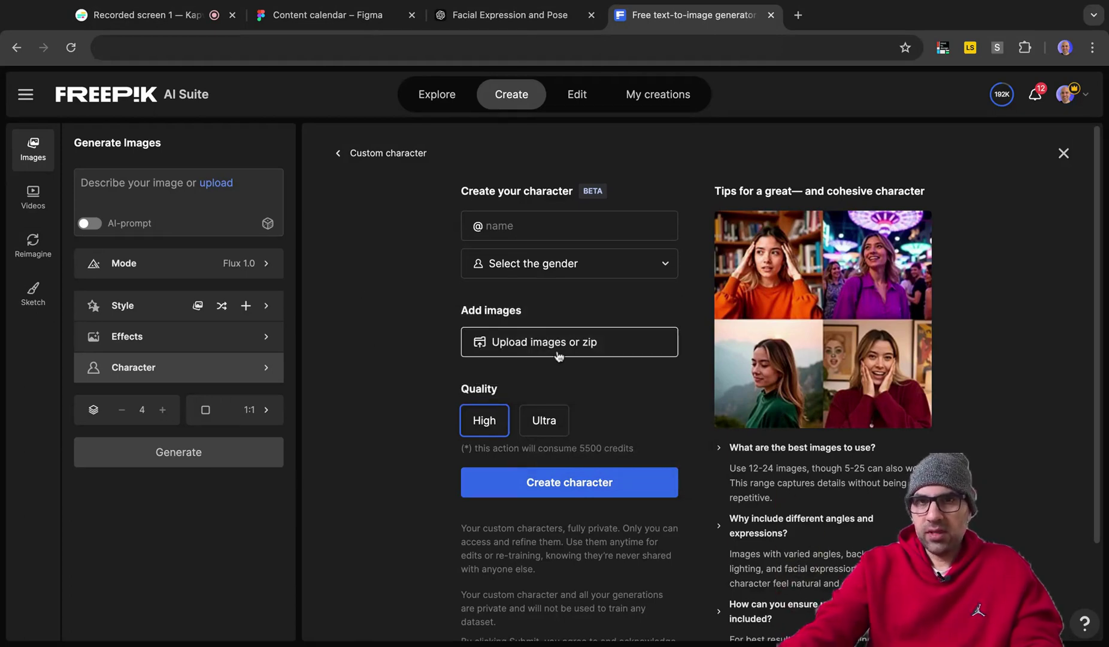
# Step: Switch to Figma and look at the portrait photos in Frame 7 as example images for a custom character
pyautogui.click(321, 18)
pyautogui.hscroll(5, 754, 250)
pyautogui.hscroll(-3, 470, 210)
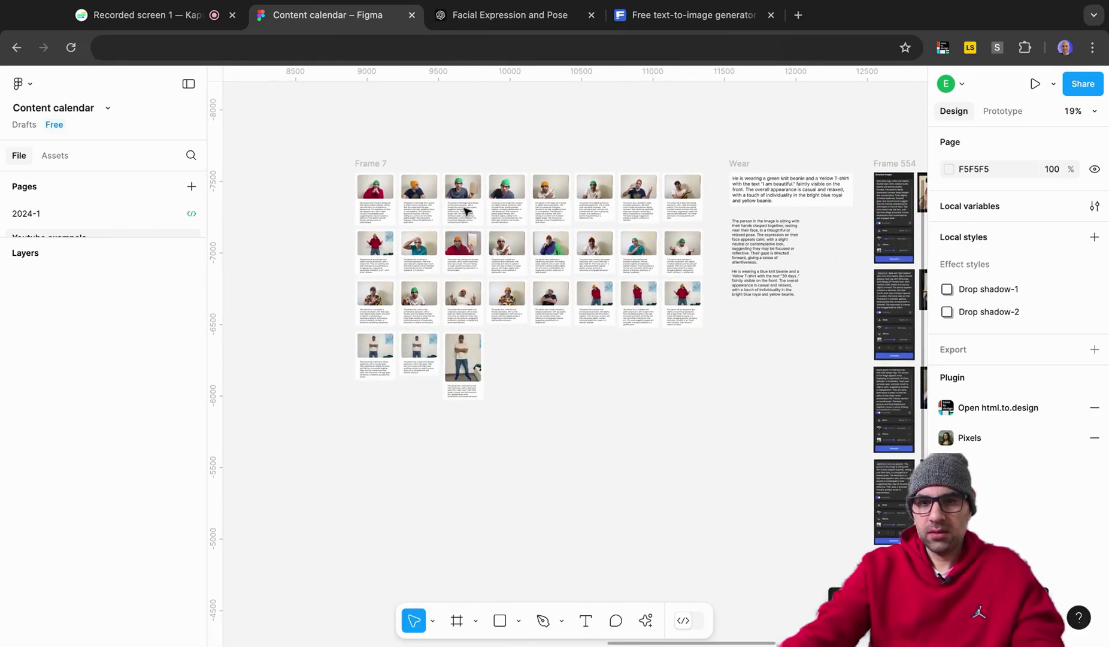
pyautogui.scroll(5, 461, 217)
pyautogui.click(484, 227)
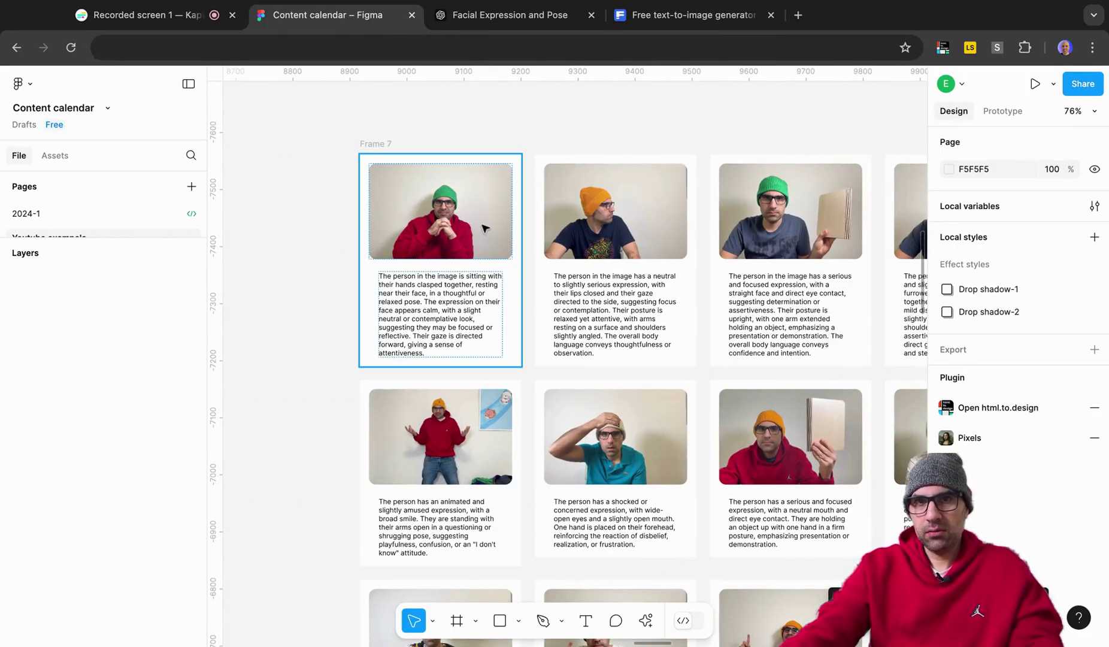
# Step: Switch to Freepik, return to the character list, and choose the custom character whose name ends in new_glasses
pyautogui.click(643, 17)
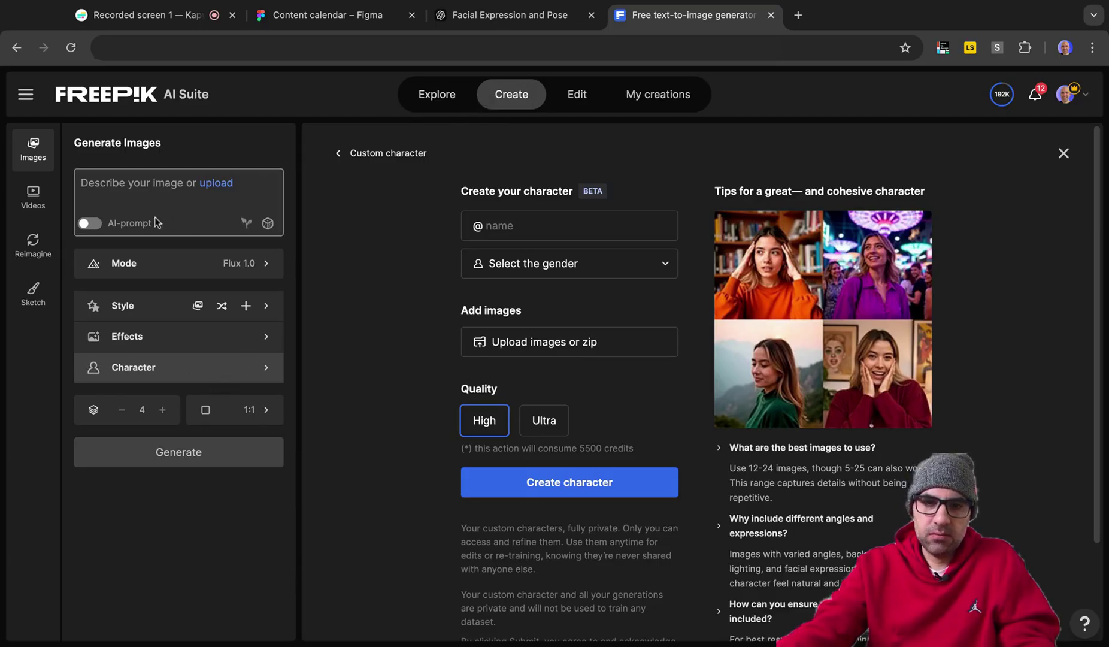
pyautogui.click(343, 154)
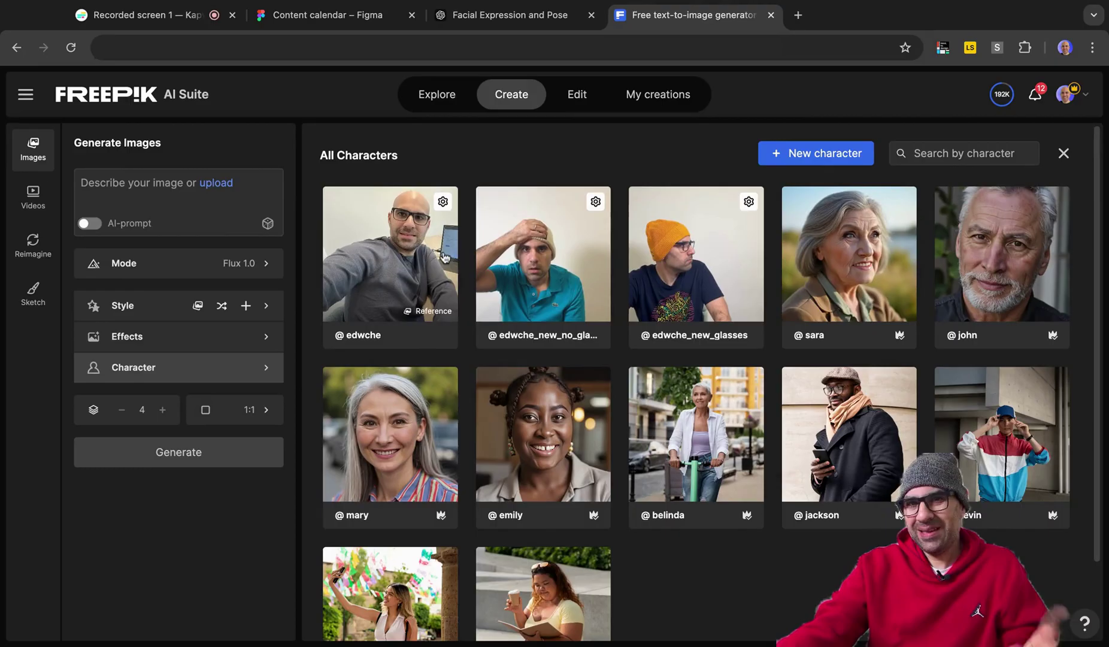
pyautogui.click(692, 265)
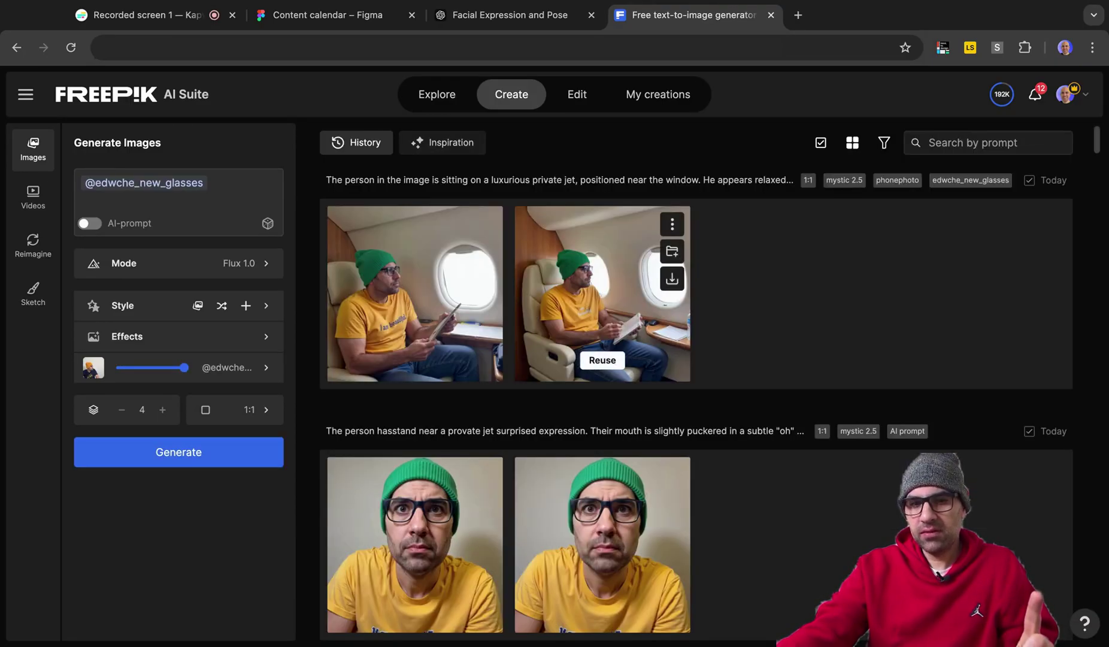
# Step: Replace the character mention in the prompt with the custom character ending in new_no_glasses, at full strength
pyautogui.click(237, 186)
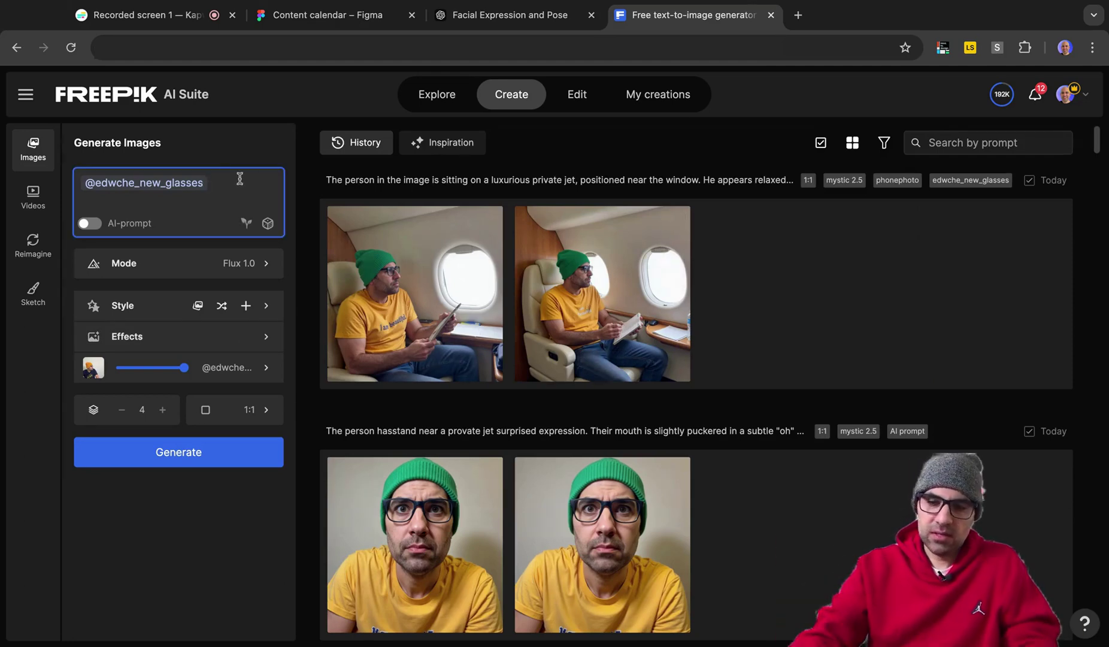
pyautogui.press('BackSpace')
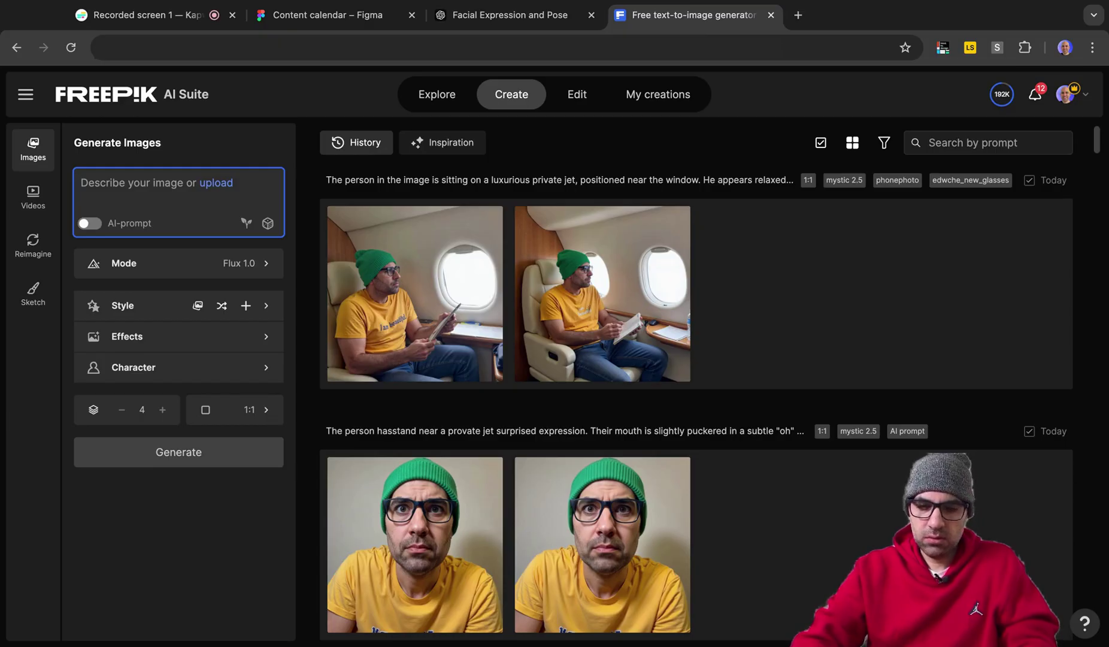
pyautogui.write('@')
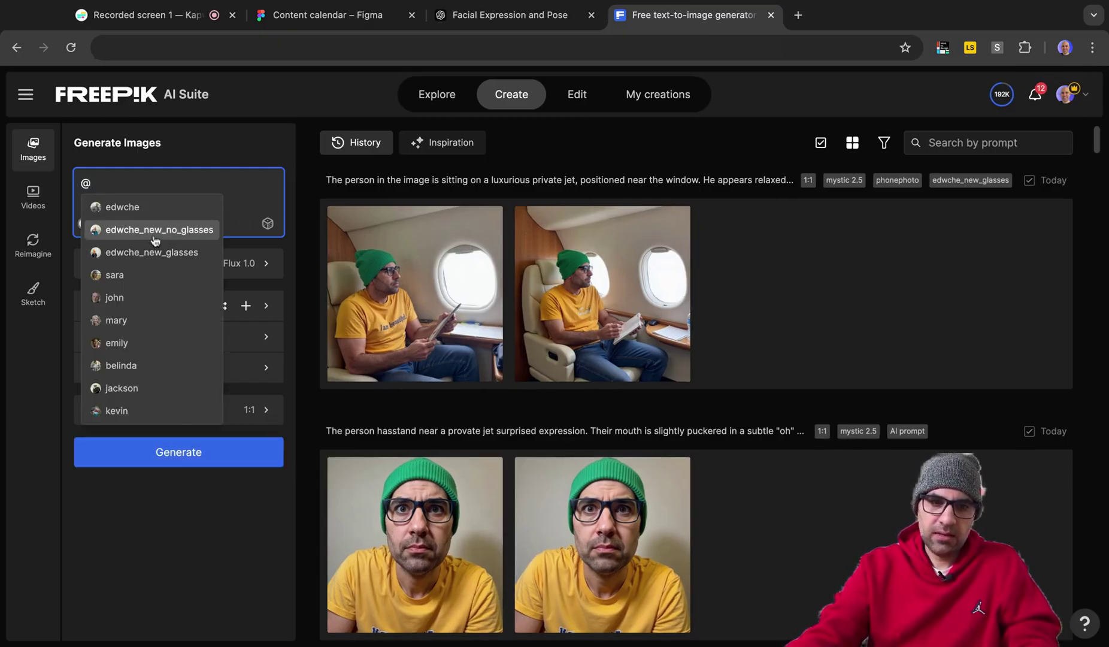
pyautogui.click(148, 231)
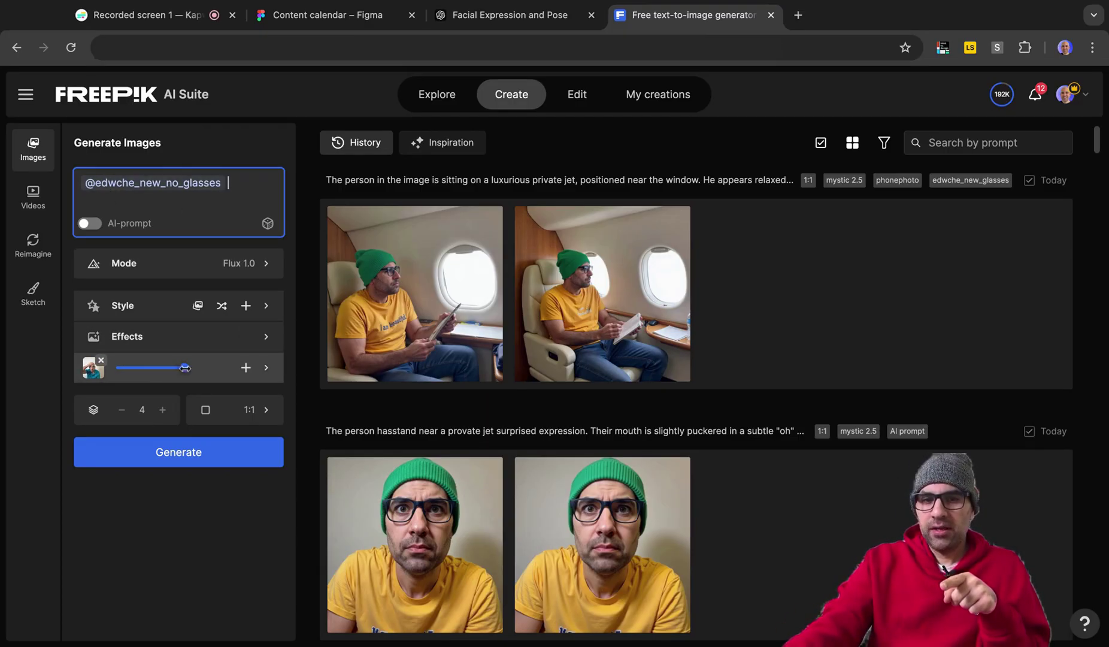
pyautogui.moveTo(185, 368)
pyautogui.mouseDown()
pyautogui.moveTo(149, 368)
pyautogui.moveTo(198, 369)
pyautogui.mouseUp()
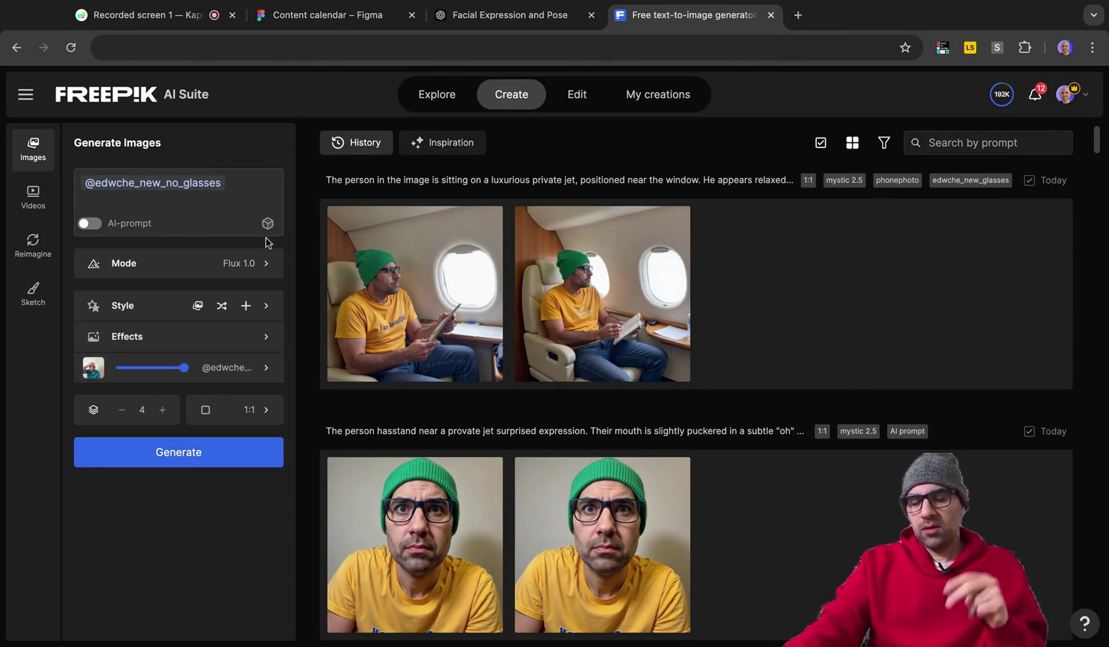
# Step: Switch to Figma and select the expression and pose description under the first photo in Frame 7
pyautogui.click(356, 22)
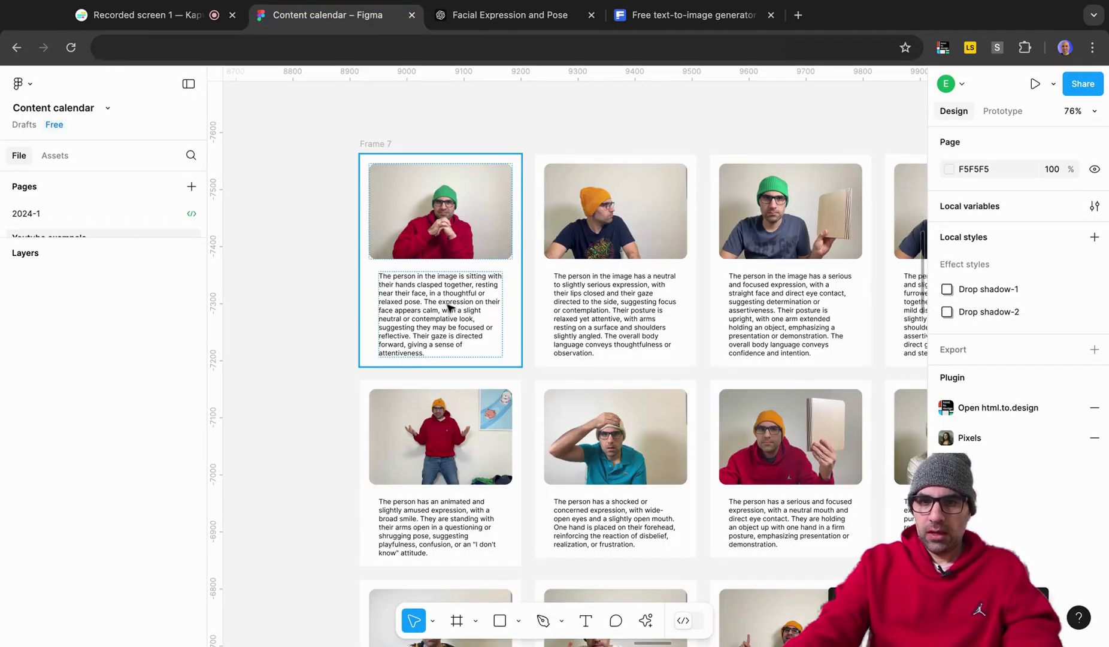
pyautogui.scroll(5, 446, 305)
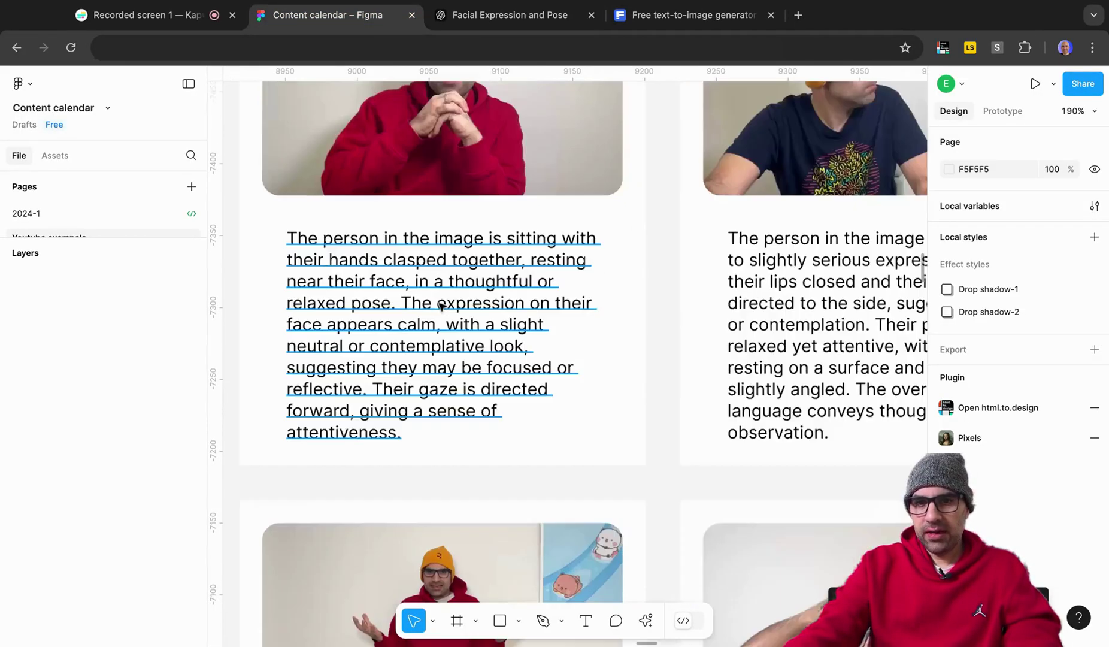
pyautogui.scroll(-4, 440, 303)
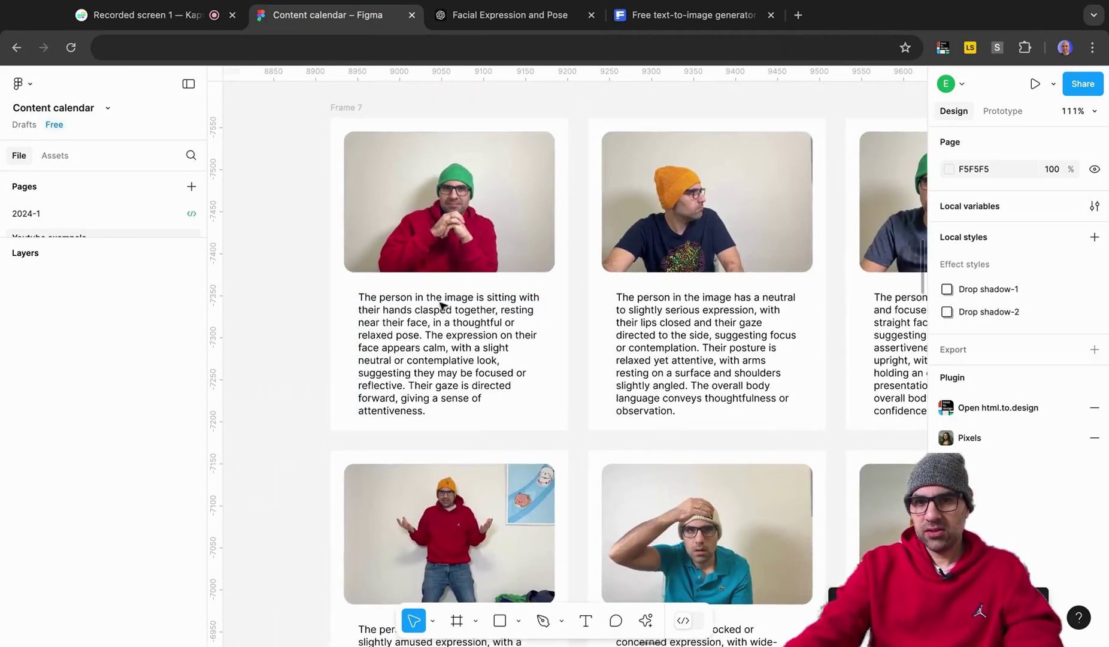
pyautogui.click(445, 342)
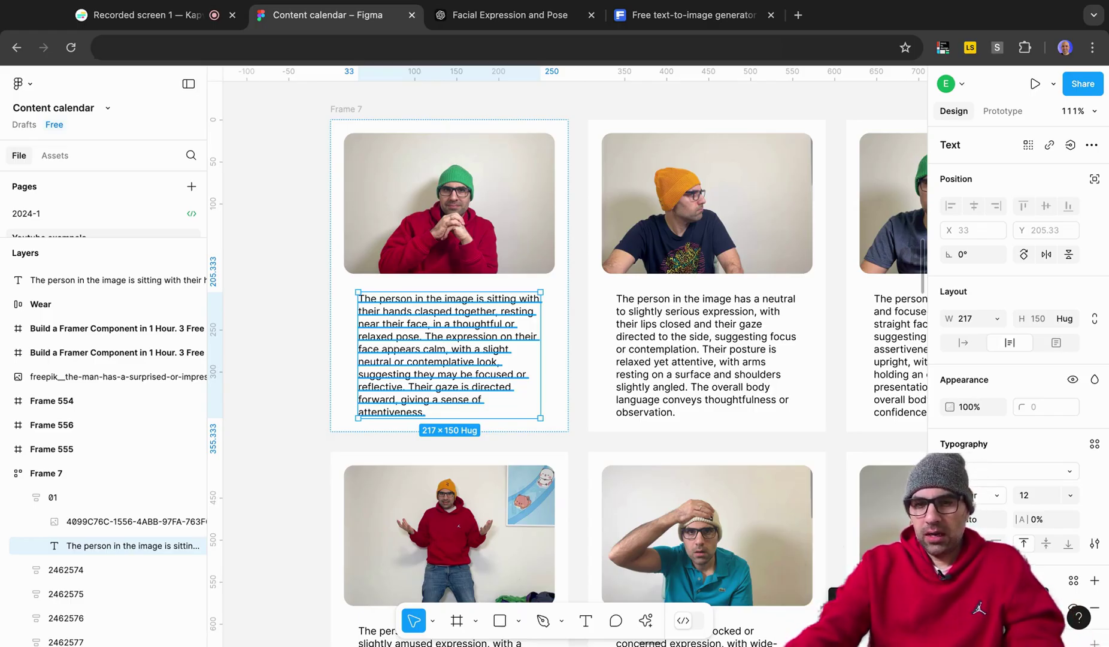
pyautogui.press('Return')
pyautogui.scroll(-10, 569, 359)
pyautogui.scroll(3, 702, 393)
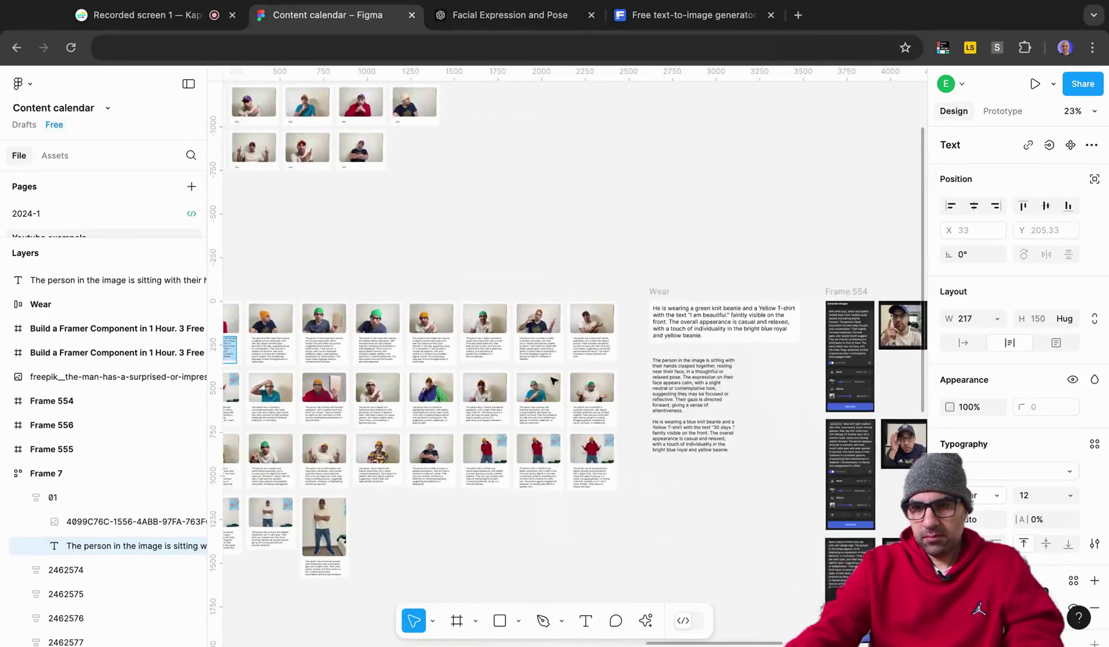
# Step: Reduce the loose text block below the Wear frame to the description of sitting with hands clasped together
pyautogui.doubleClick(706, 390)
pyautogui.press('super+z')
pyautogui.press('super+z')
pyautogui.press('Escape')
pyautogui.scroll(5, 742, 420)
pyautogui.scroll(2, 740, 407)
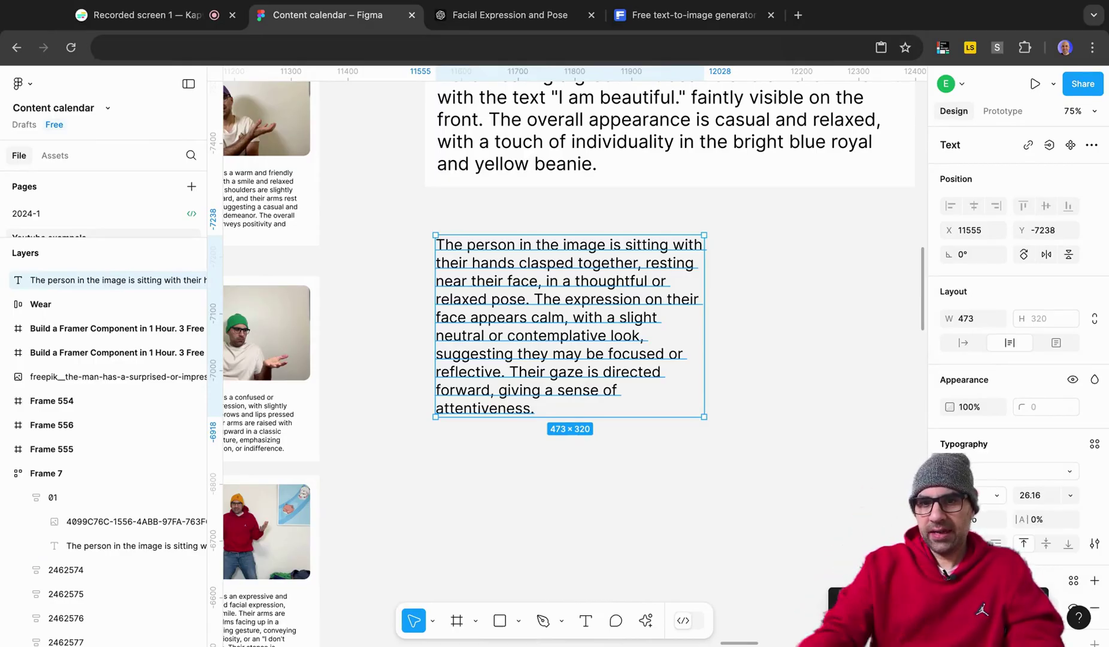
# Step: Copy the sitting-pose description into the Freepik prompt and place it on a separate line below the character mention
pyautogui.doubleClick(568, 307)
pyautogui.press('super+c')
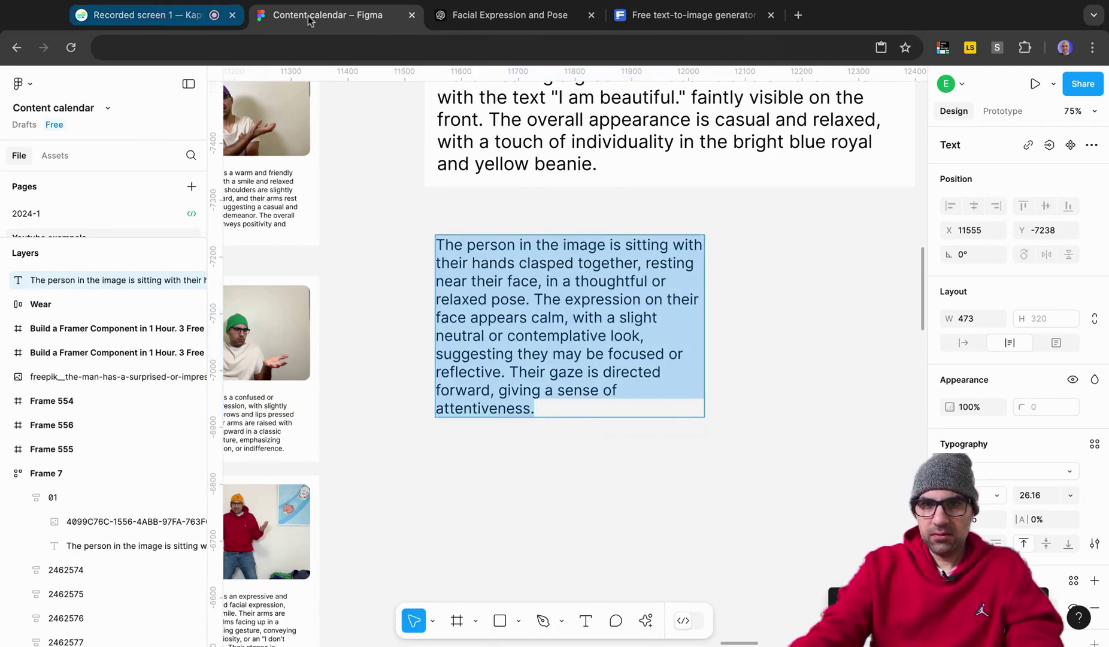
pyautogui.click(660, 18)
pyautogui.click(209, 198)
pyautogui.hotkey('shift', 'Return')
pyautogui.press('super+v')
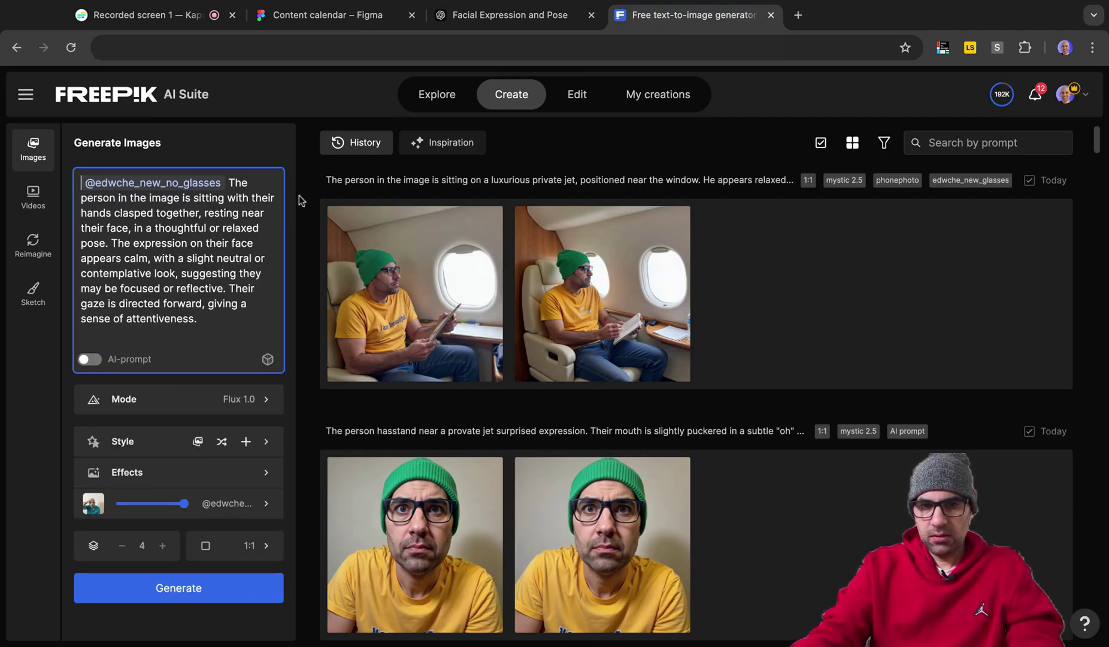
pyautogui.hotkey('shift', 'Return')
pyautogui.hotkey('shift', 'Return')
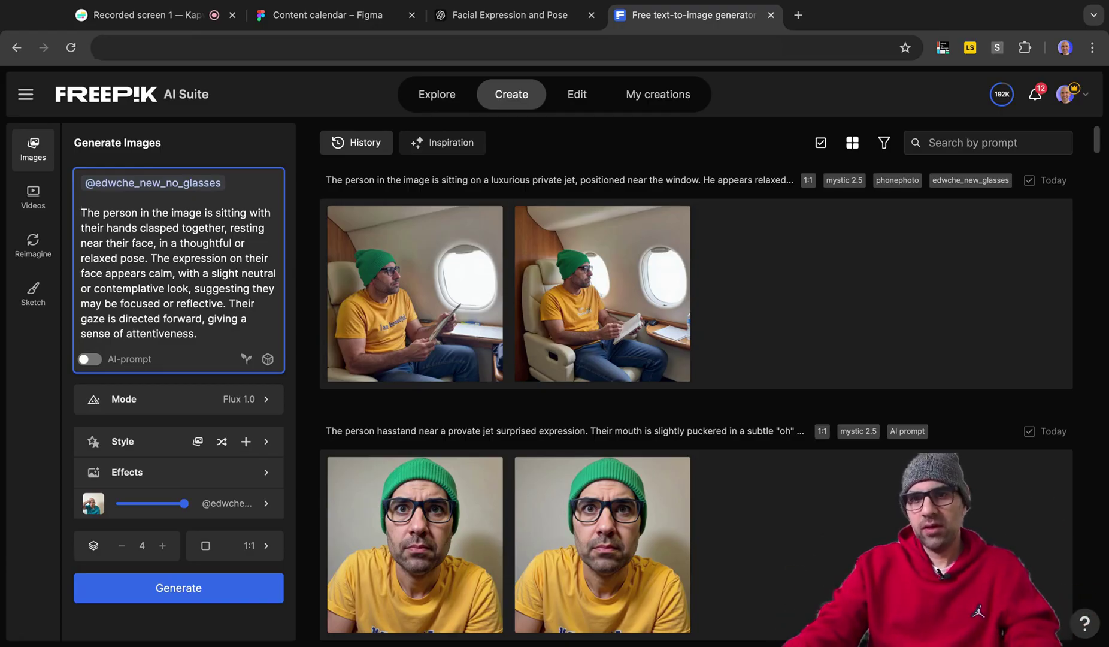
# Step: Switch to Figma and change the knit beanie's colour in the Wear text to "blue and green"
pyautogui.click(366, 20)
pyautogui.press('Escape')
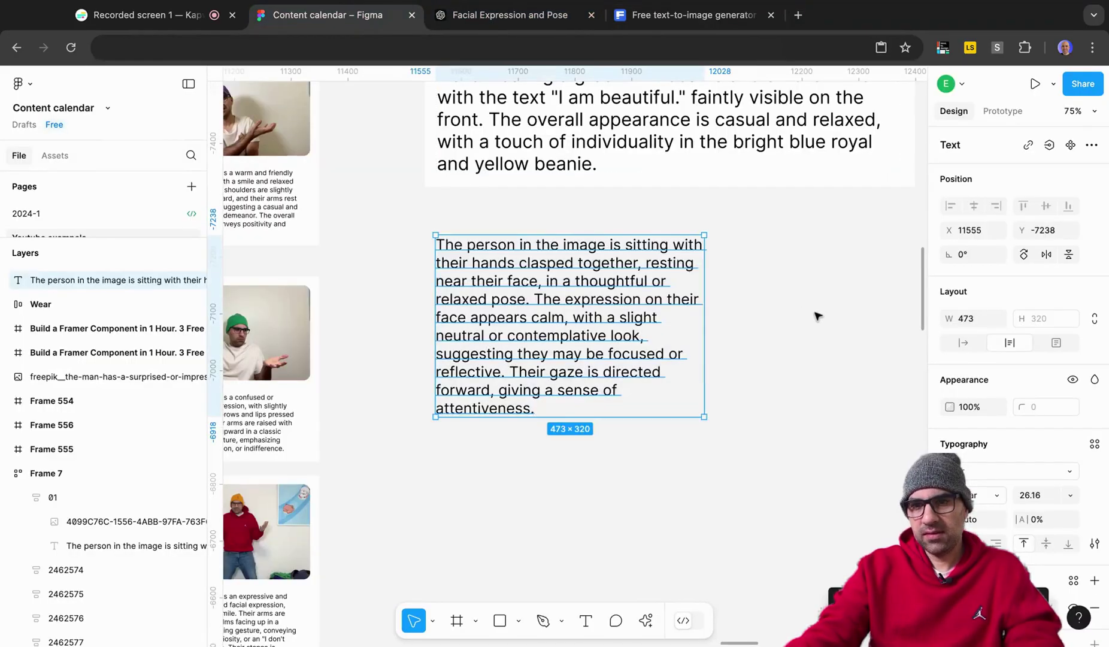
pyautogui.scroll(4, 819, 317)
pyautogui.hscroll(2, 818, 316)
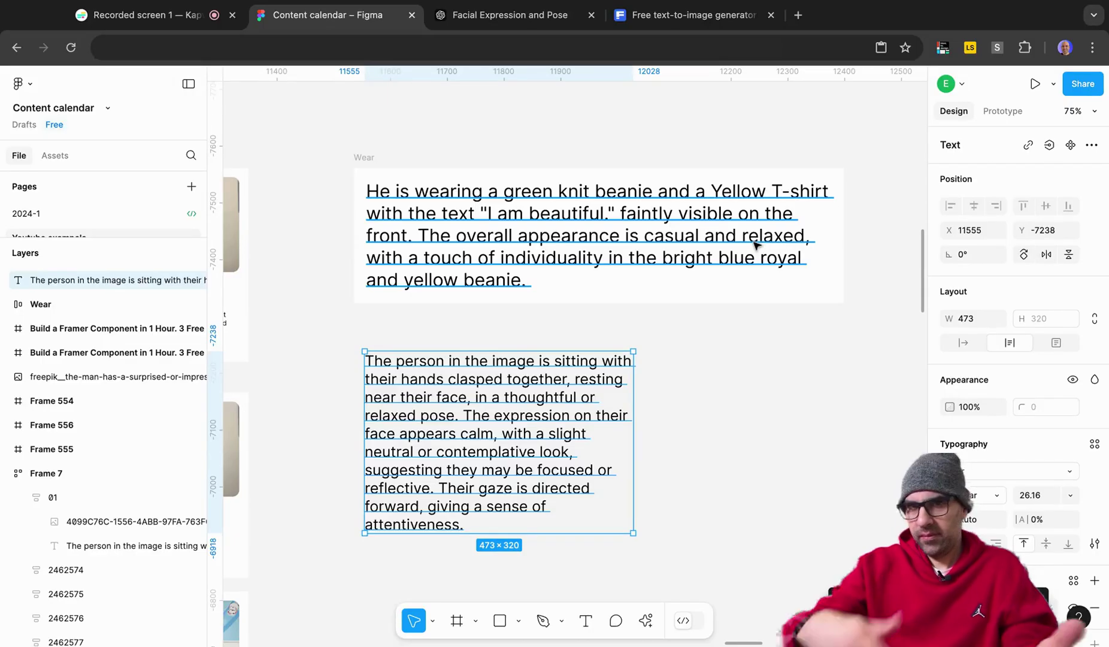
pyautogui.doubleClick(598, 235)
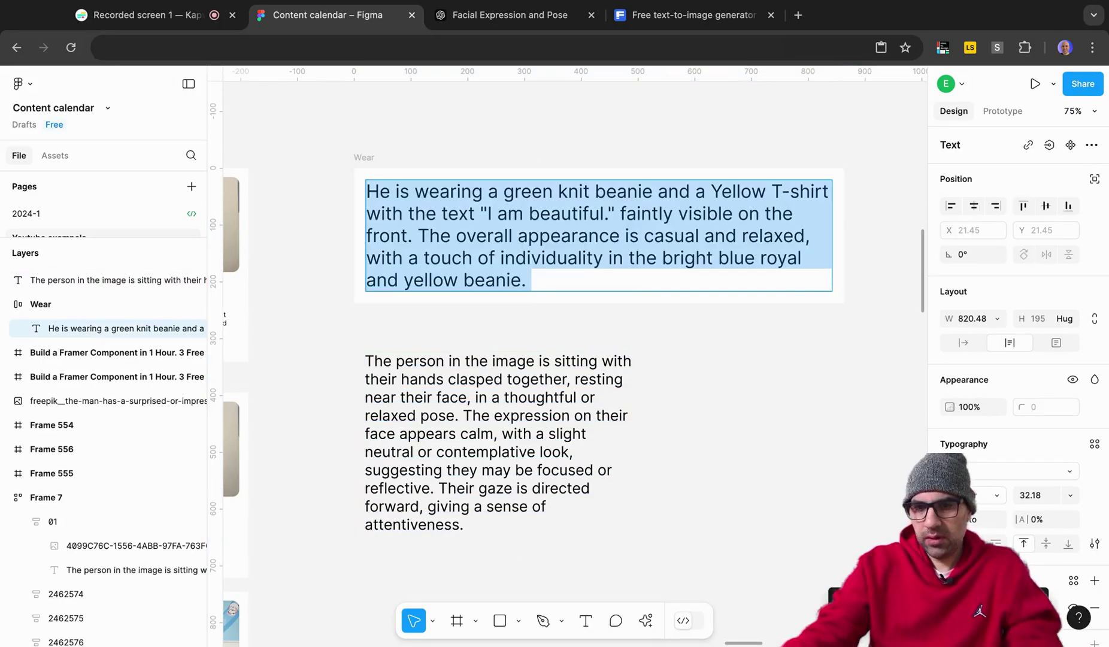
pyautogui.click(704, 247)
pyautogui.doubleClick(517, 190)
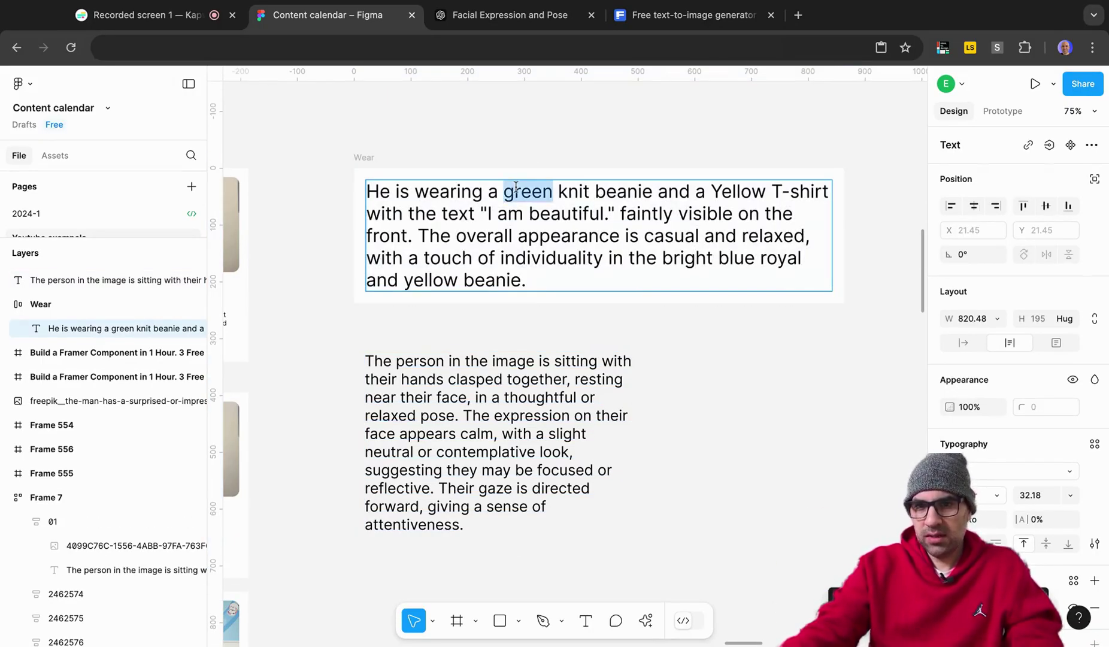
pyautogui.write('blue')
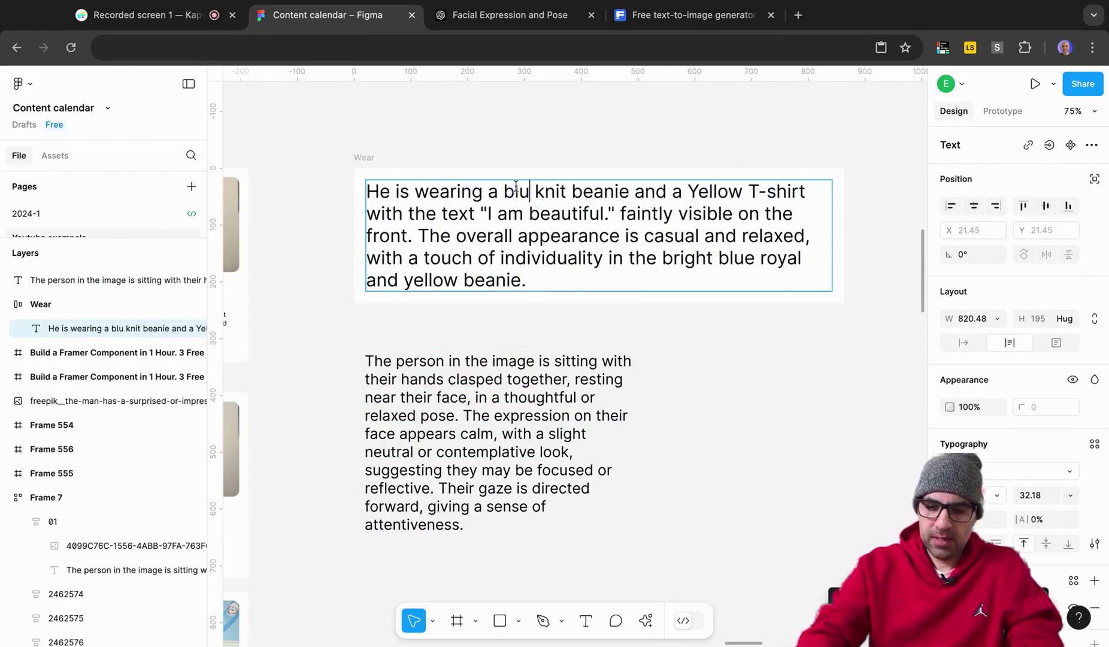
pyautogui.write(' and gr')
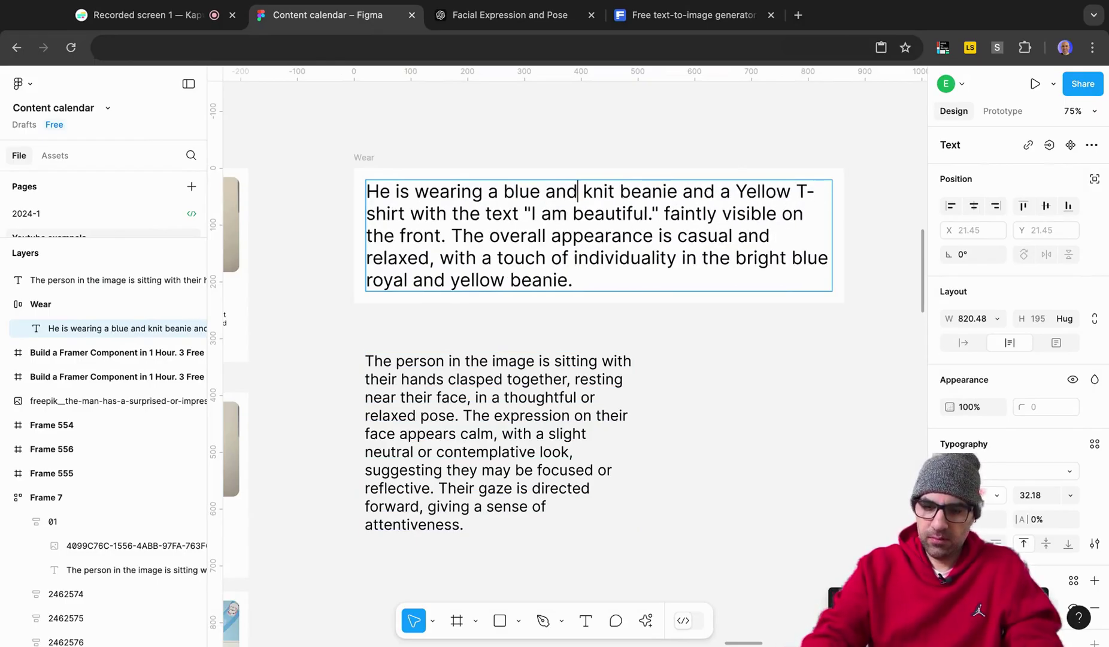
pyautogui.write('w')
pyautogui.press('BackSpace')
pyautogui.write('e ')
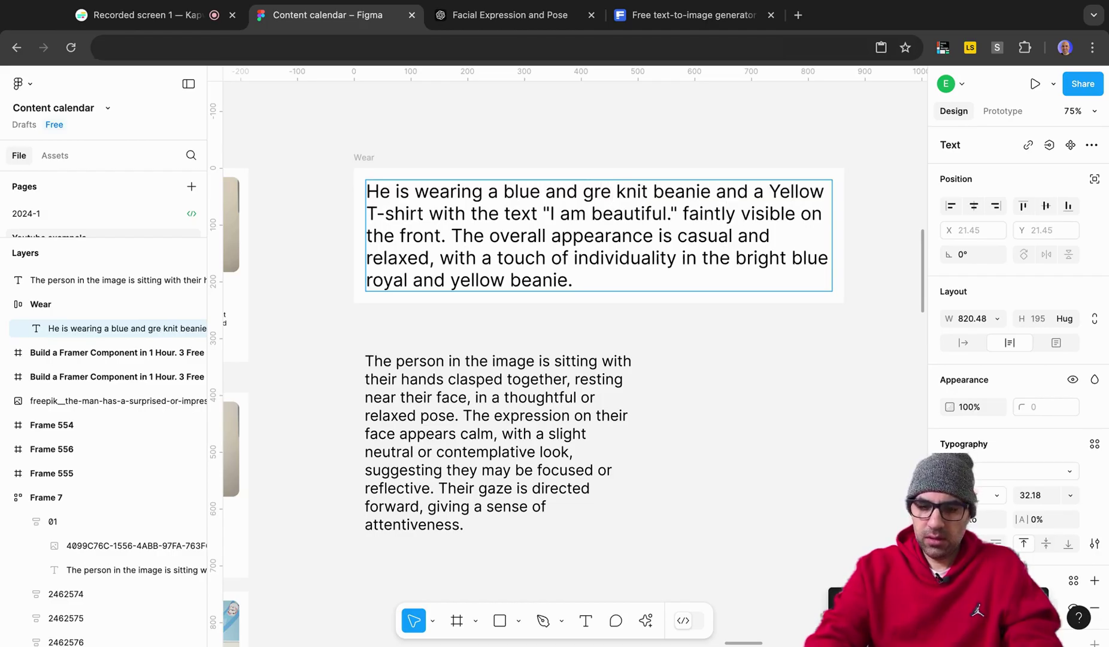
pyautogui.write('en')
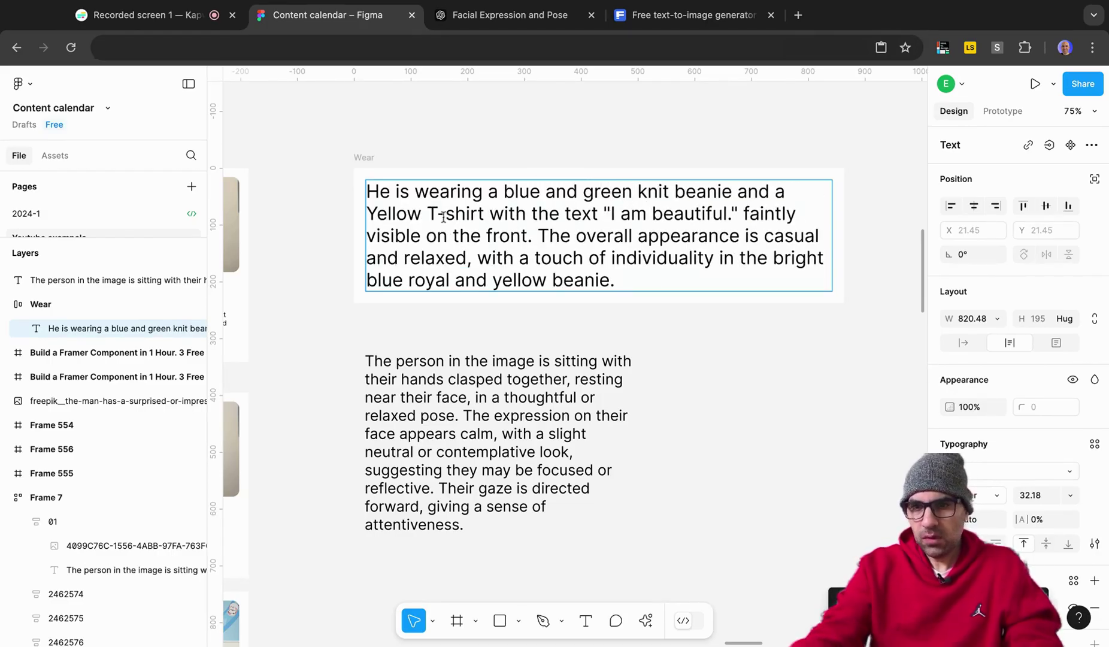
# Step: Change the quoted T-shirt text in the Wear description to "30 days"
pyautogui.click(609, 212)
pyautogui.hotkey('shift', 'Right')
pyautogui.hotkey('shift', 'Right')
pyautogui.hotkey('shift', 'Right')
pyautogui.hotkey('shift', 'Right')
pyautogui.hotkey('shift', 'Right')
pyautogui.hotkey('shift', 'Right')
pyautogui.hotkey('shift', 'Right')
pyautogui.hotkey('shift', 'Right')
pyautogui.hotkey('shift', 'Right')
pyautogui.hotkey('shift', 'Right')
pyautogui.hotkey('shift', 'Right')
pyautogui.hotkey('shift', 'Right')
pyautogui.hotkey('shift', 'Right')
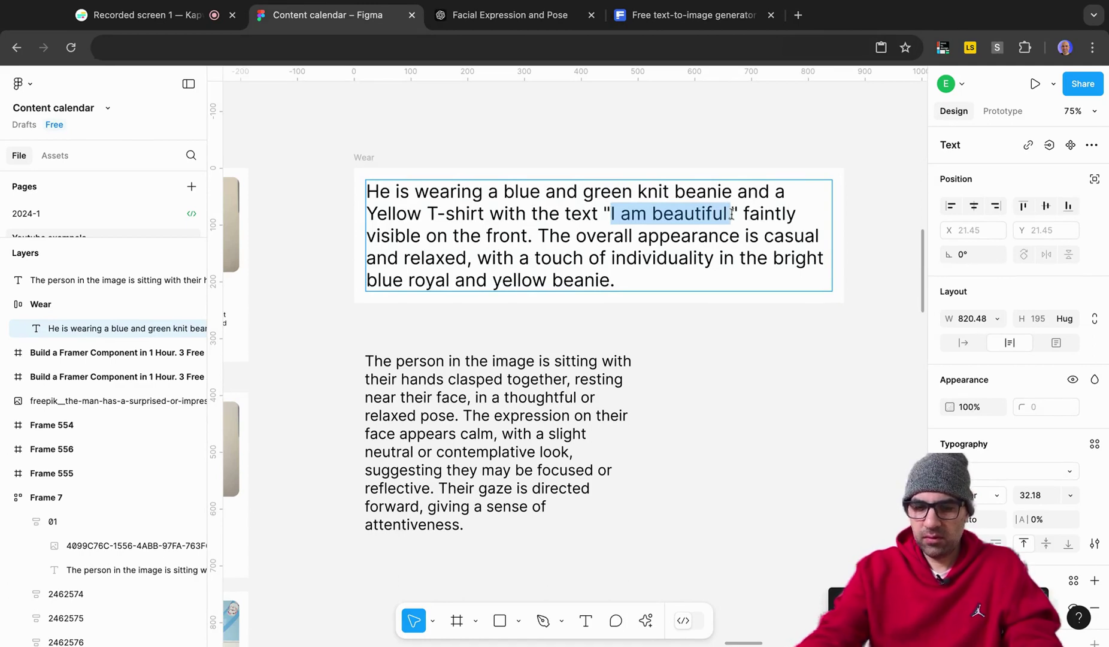
pyautogui.write('30 days')
# Step: Copy the entire Wear text and add it to the Freepik prompt after the pose description
pyautogui.press('super+a')
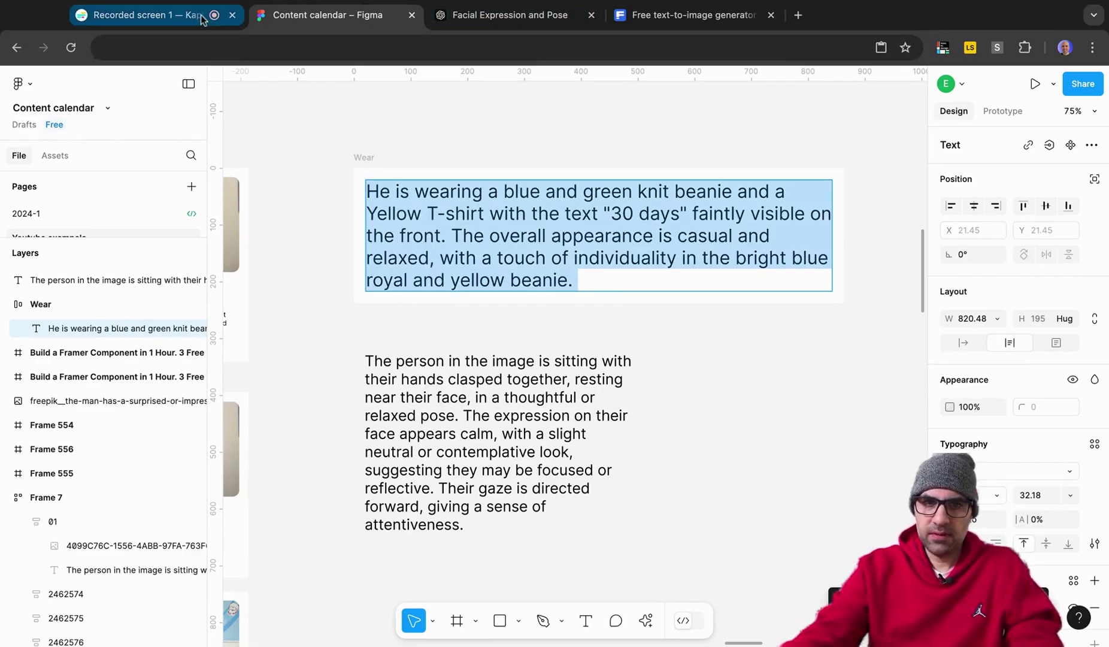
pyautogui.press('super+4')
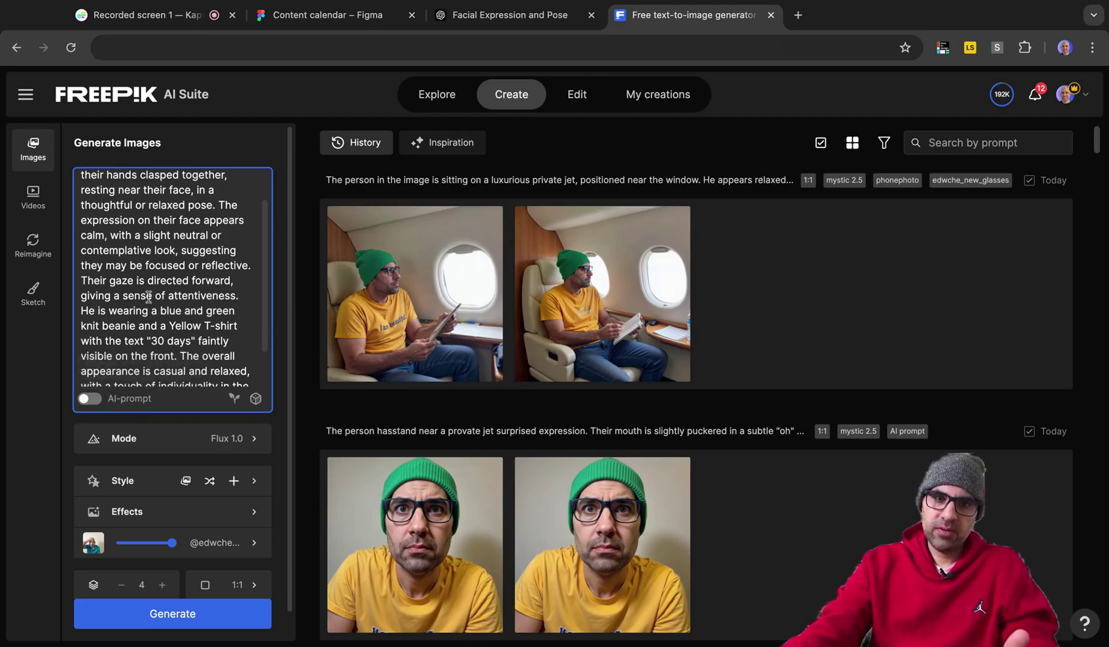
# Step: Review the assembled prompt and set the generation mode to Mystic 2.5
pyautogui.scroll(2, 191, 341)
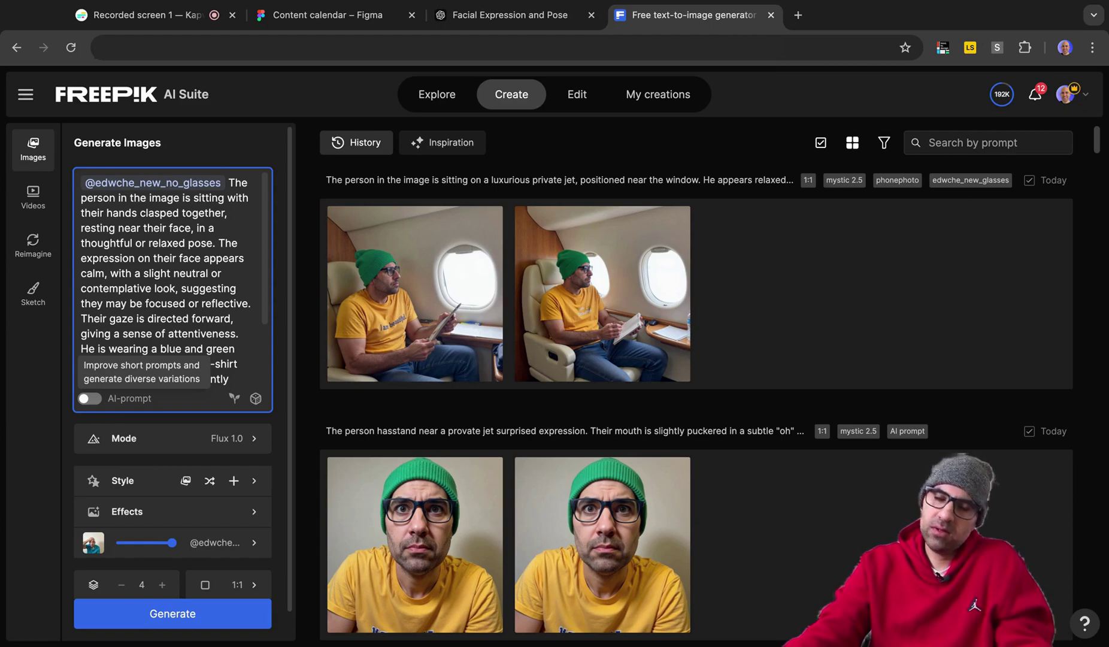
pyautogui.scroll(-1, 179, 428)
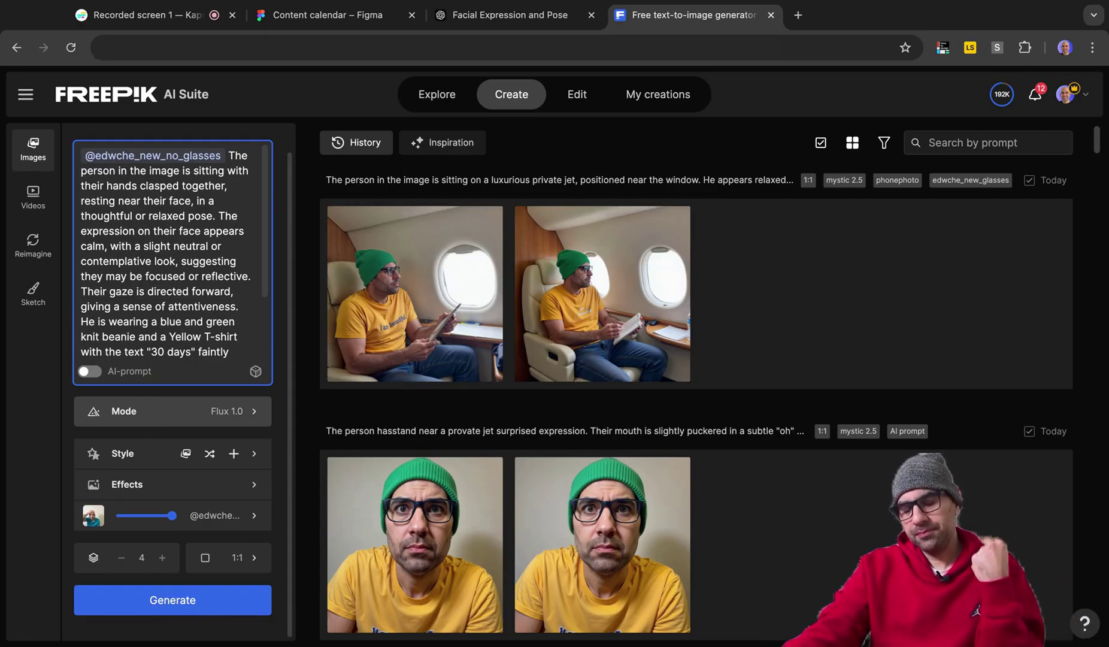
pyautogui.click(180, 411)
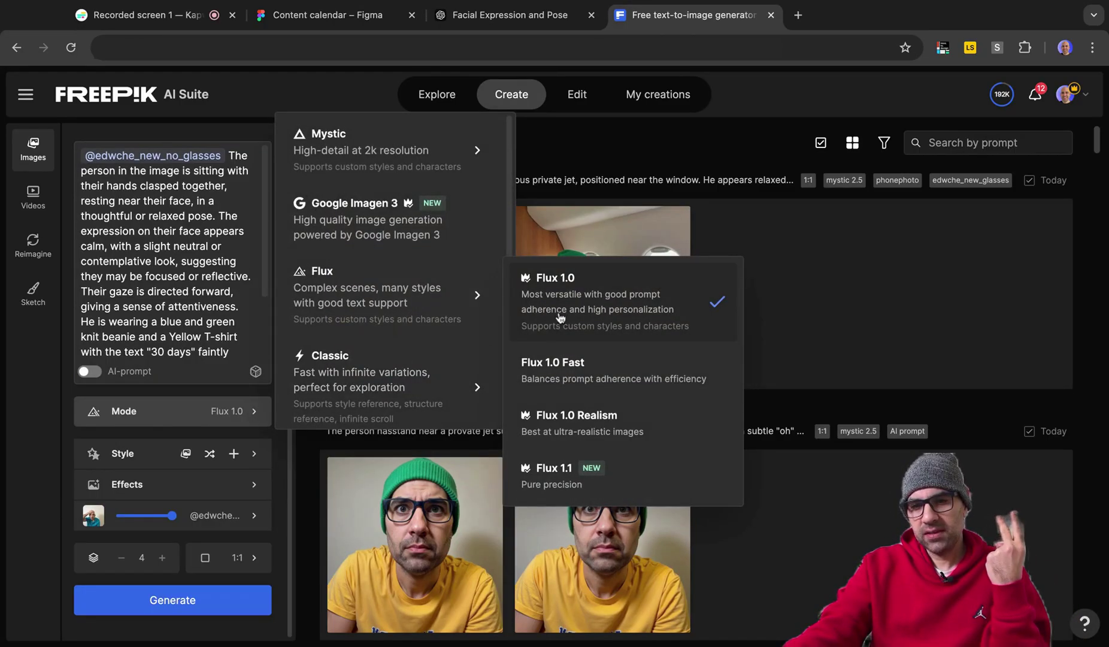
pyautogui.moveTo(479, 150)
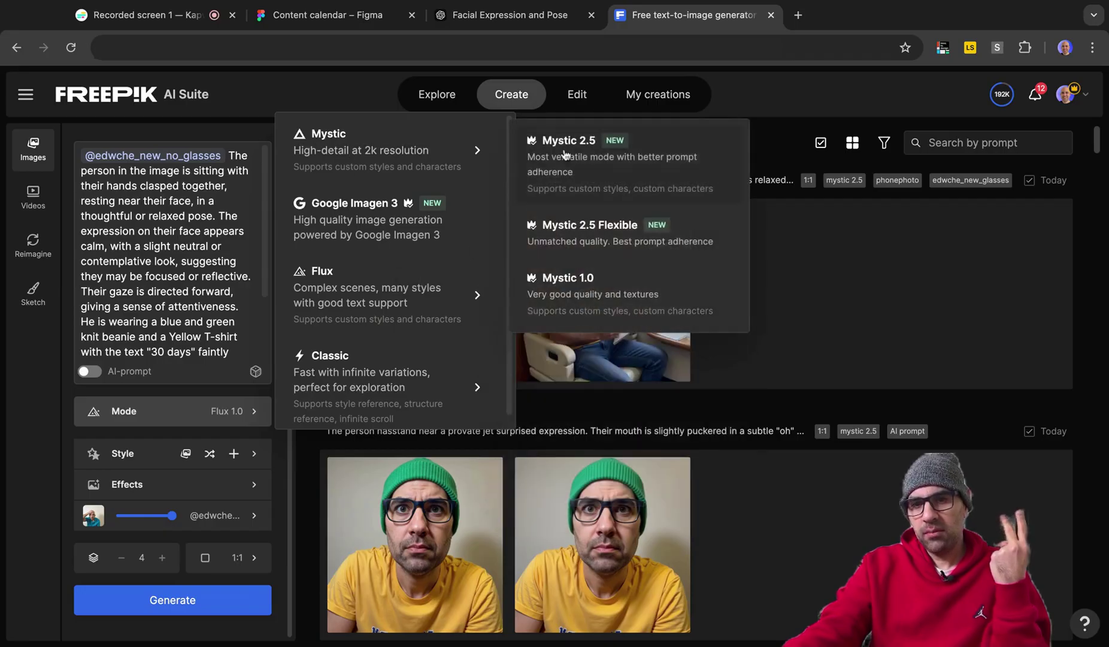
pyautogui.click(572, 168)
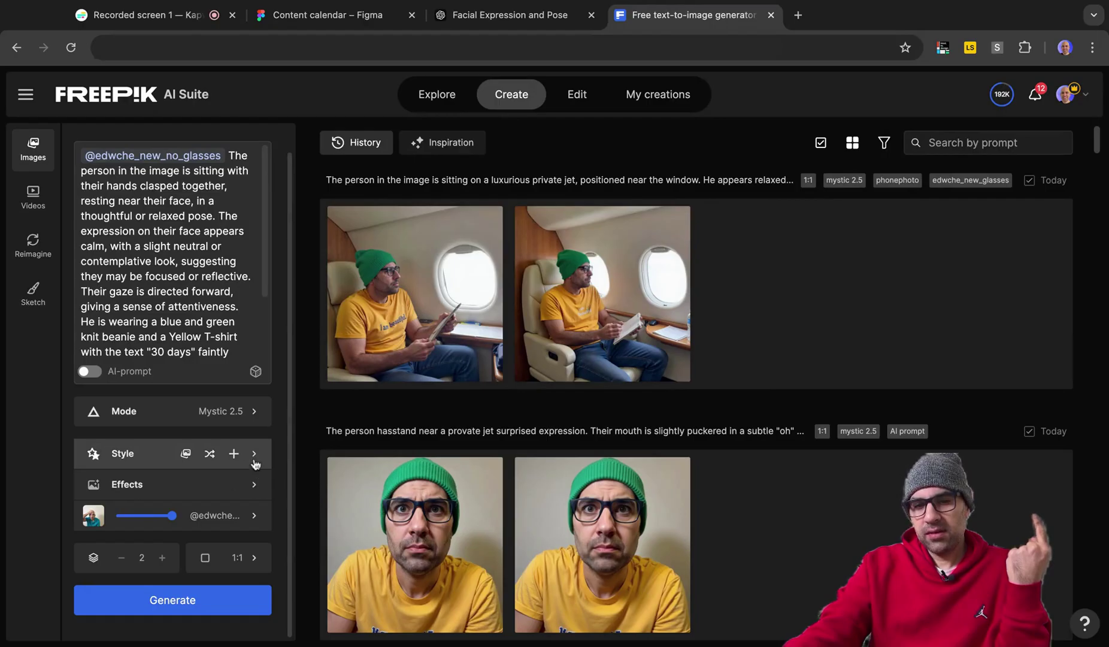
# Step: Browse the style library and apply the phonephoto style to the image generation
pyautogui.click(253, 453)
pyautogui.scroll(-1, 870, 517)
pyautogui.scroll(-5, 870, 517)
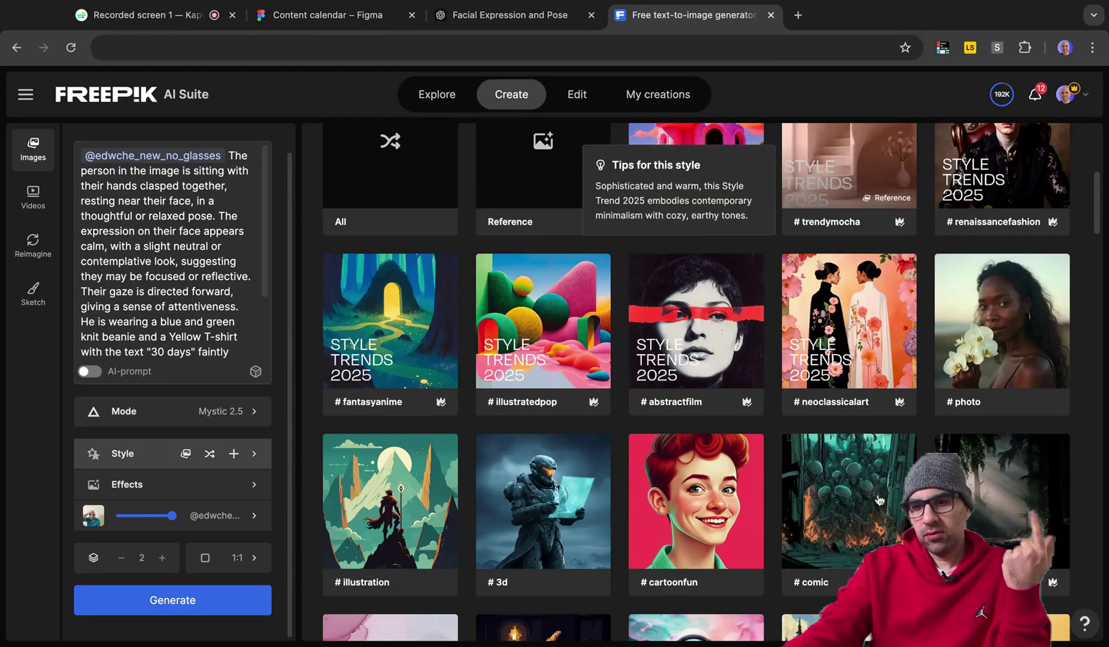
pyautogui.scroll(-20, 881, 423)
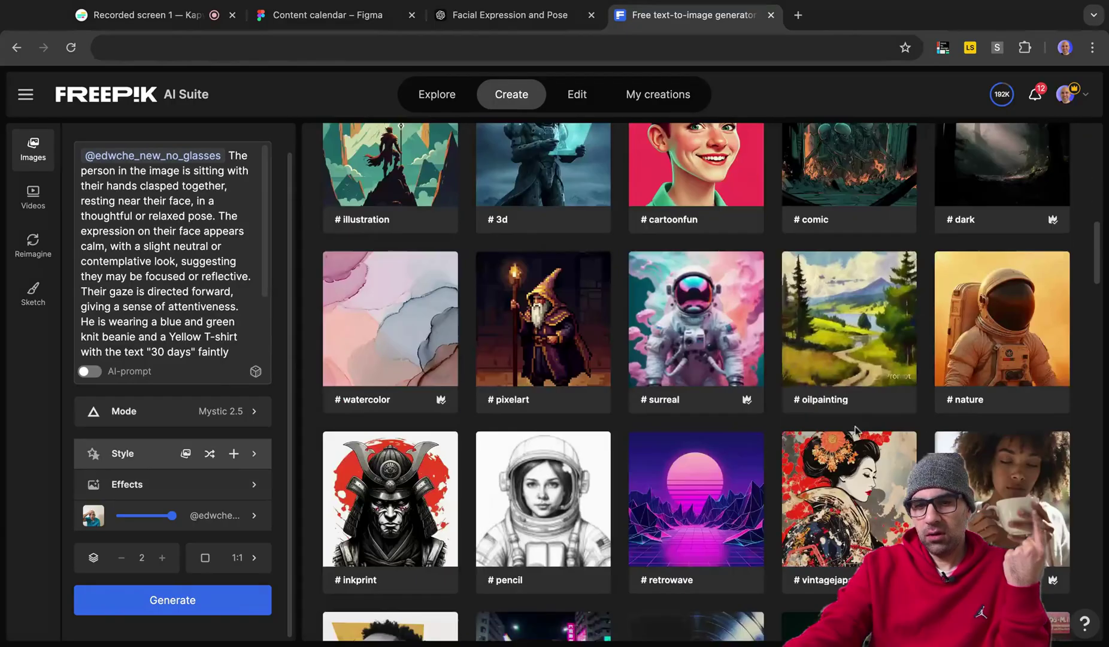
pyautogui.scroll(-9, 808, 438)
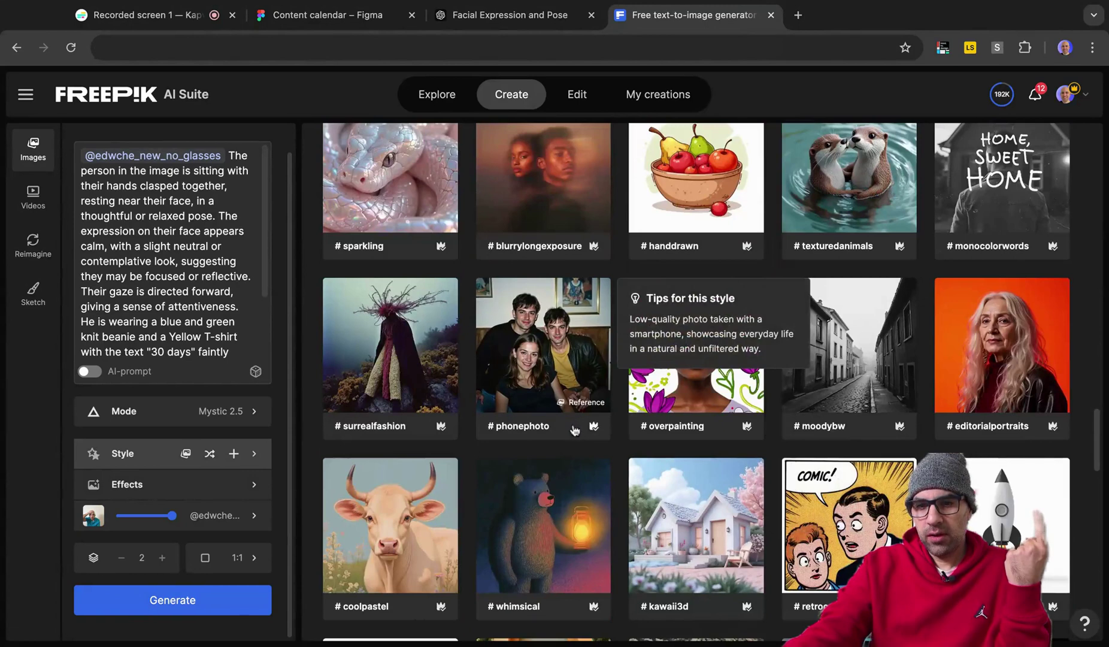
pyautogui.click(561, 398)
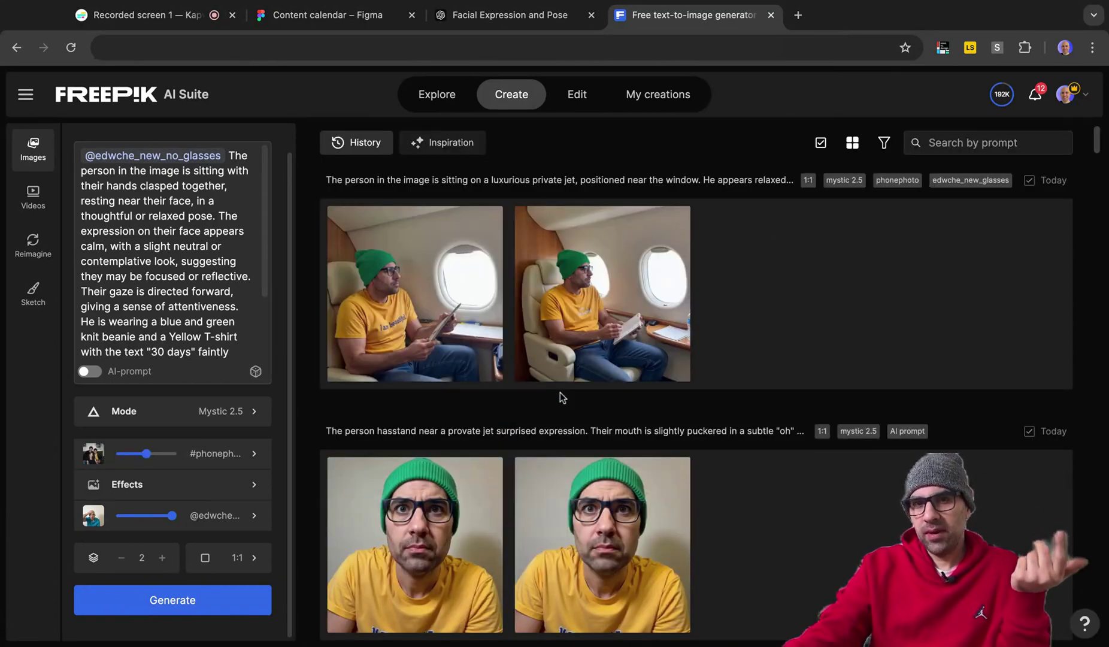
# Step: Check the example generation settings in Figma, and in Freepik lower the phonephoto style strength to about one fifth of its range
pyautogui.click(330, 15)
pyautogui.scroll(-10, 762, 417)
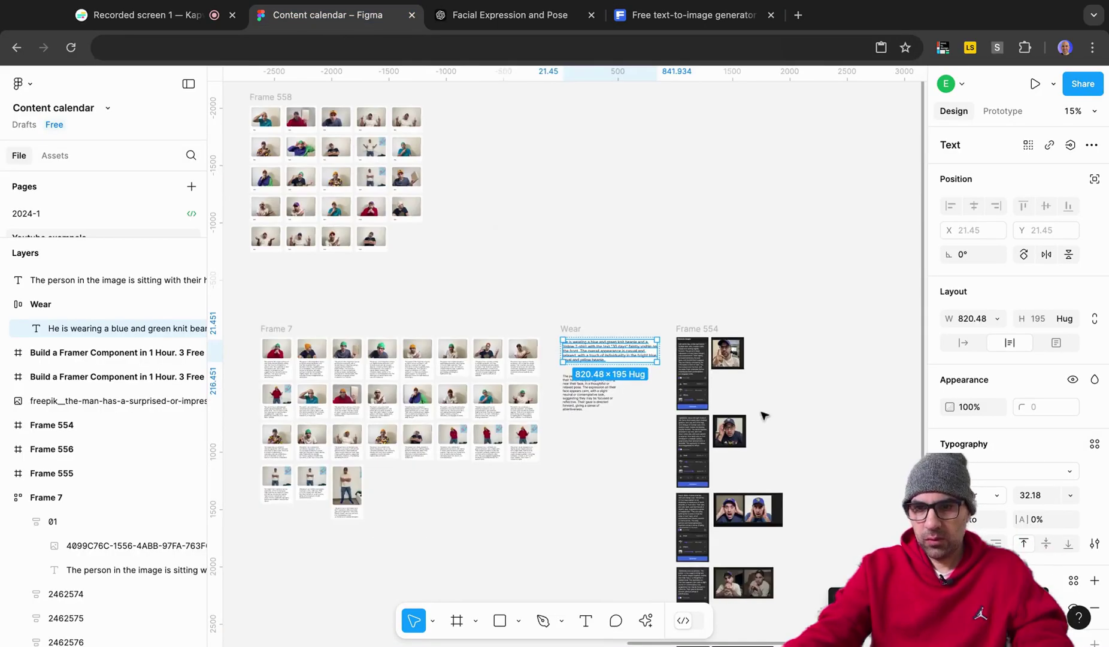
pyautogui.scroll(5, 663, 335)
pyautogui.scroll(10, 663, 335)
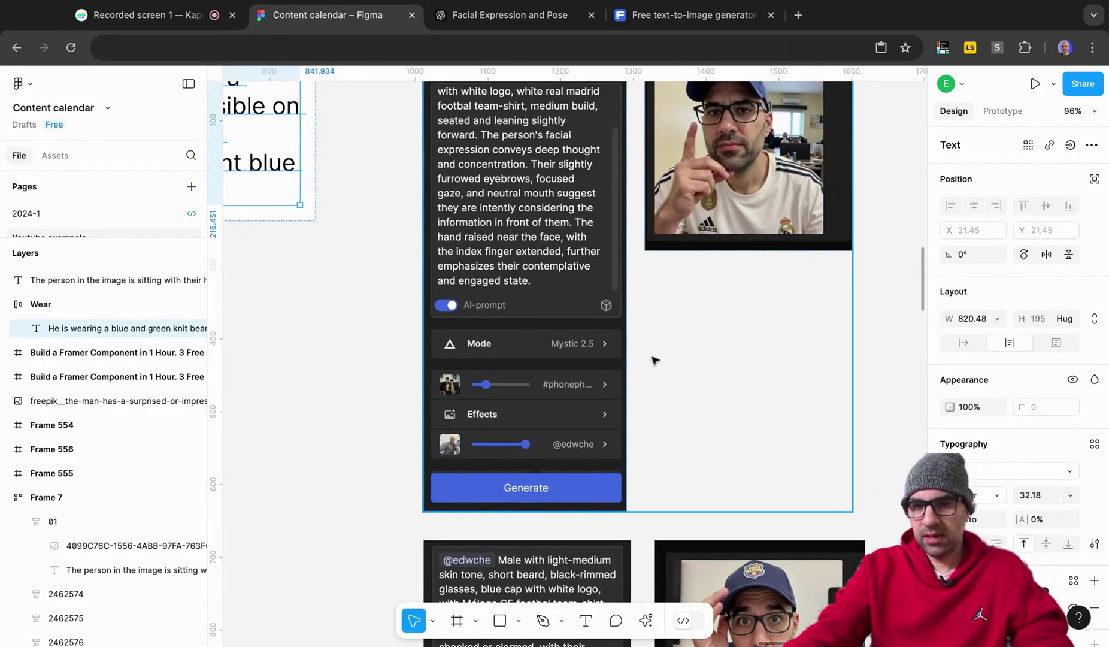
pyautogui.scroll(-7, 584, 406)
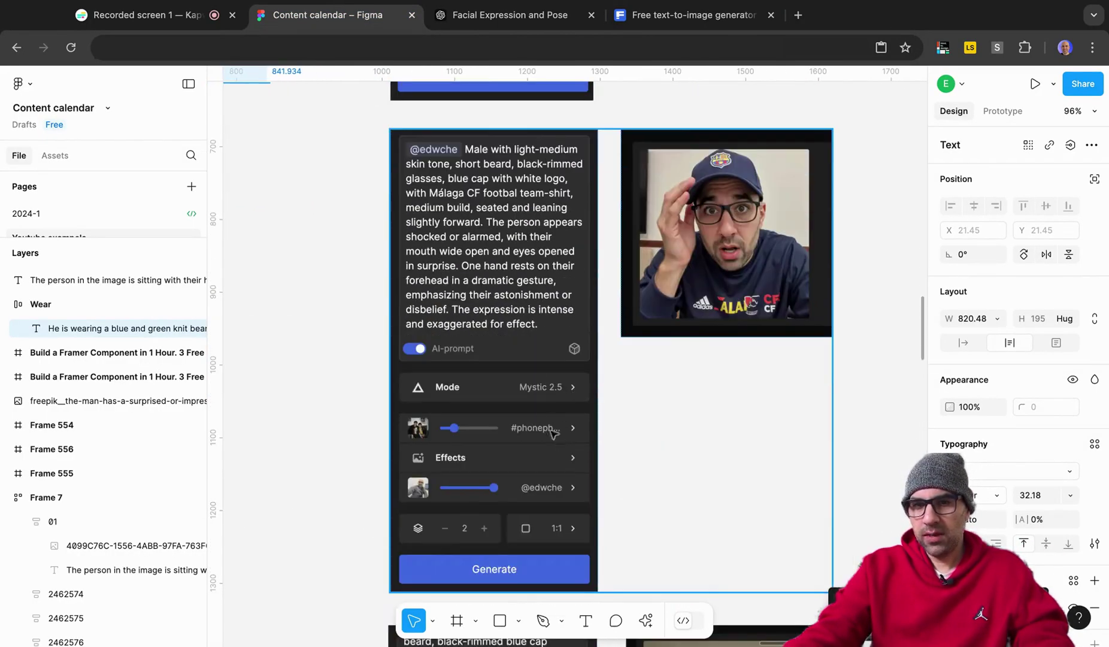
pyautogui.click(684, 16)
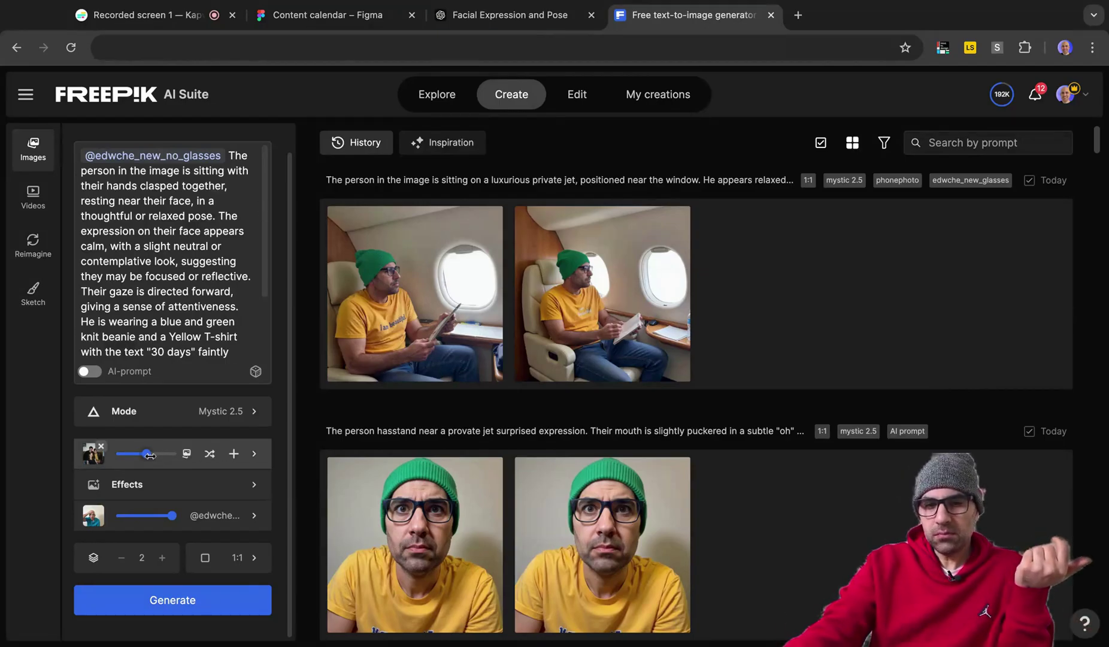
pyautogui.moveTo(149, 455)
pyautogui.mouseDown()
pyautogui.moveTo(166, 454)
pyautogui.moveTo(136, 454)
pyautogui.mouseUp()
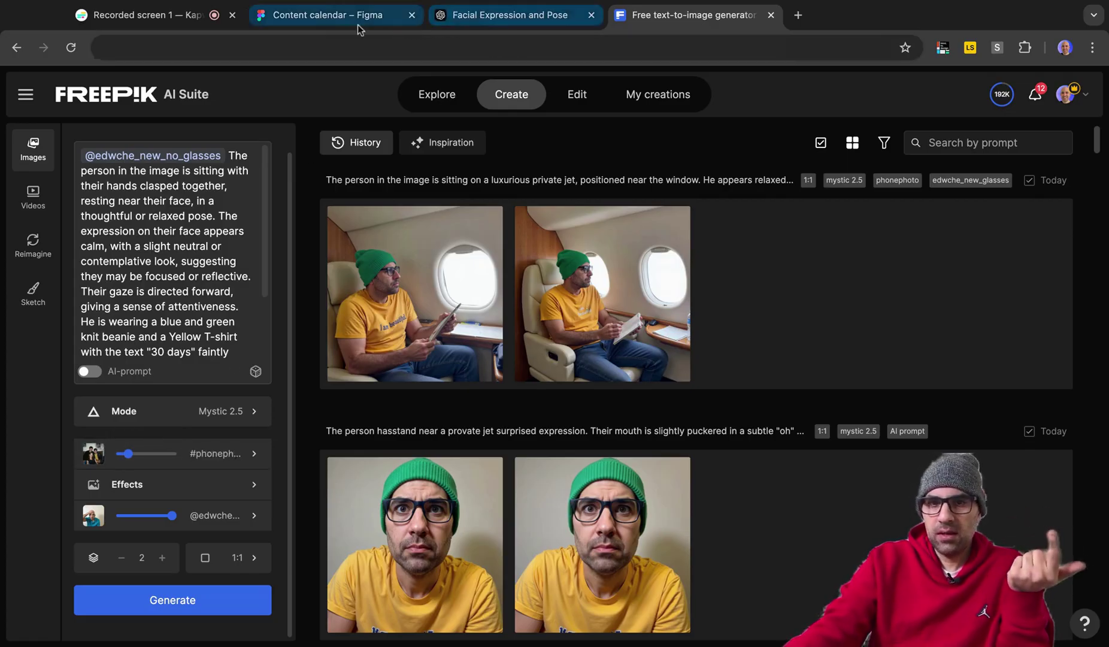
# Step: Switch to Figma and examine the style and character strength settings in the example prompt screenshots
pyautogui.click(323, 18)
pyautogui.scroll(-2, 470, 395)
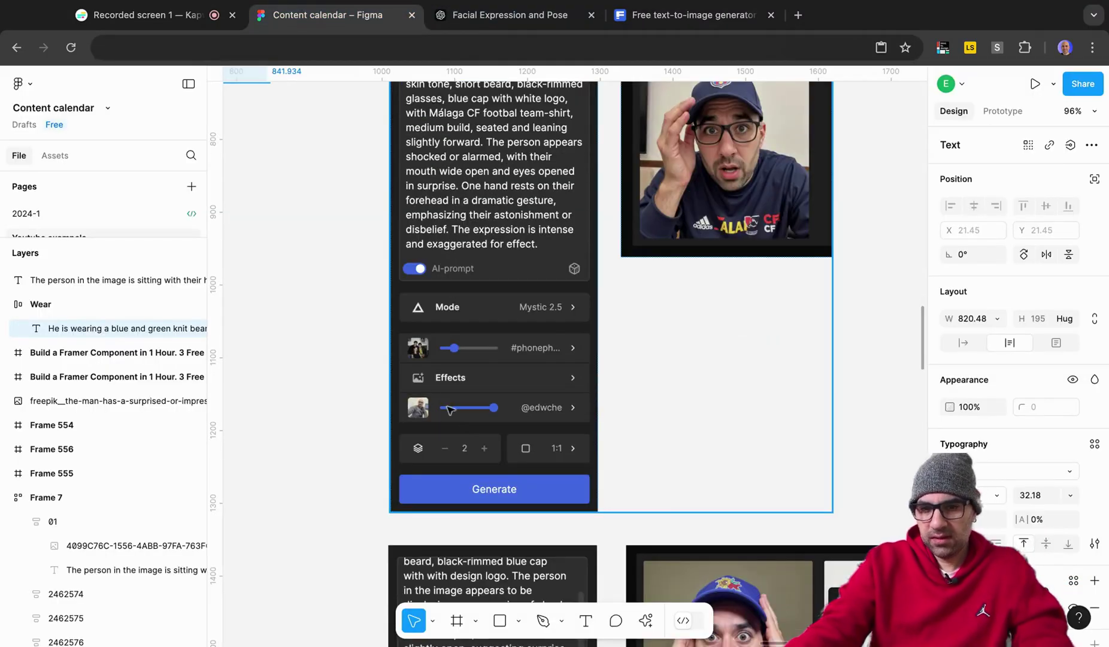
pyautogui.scroll(-4, 470, 395)
pyautogui.scroll(-5, 470, 395)
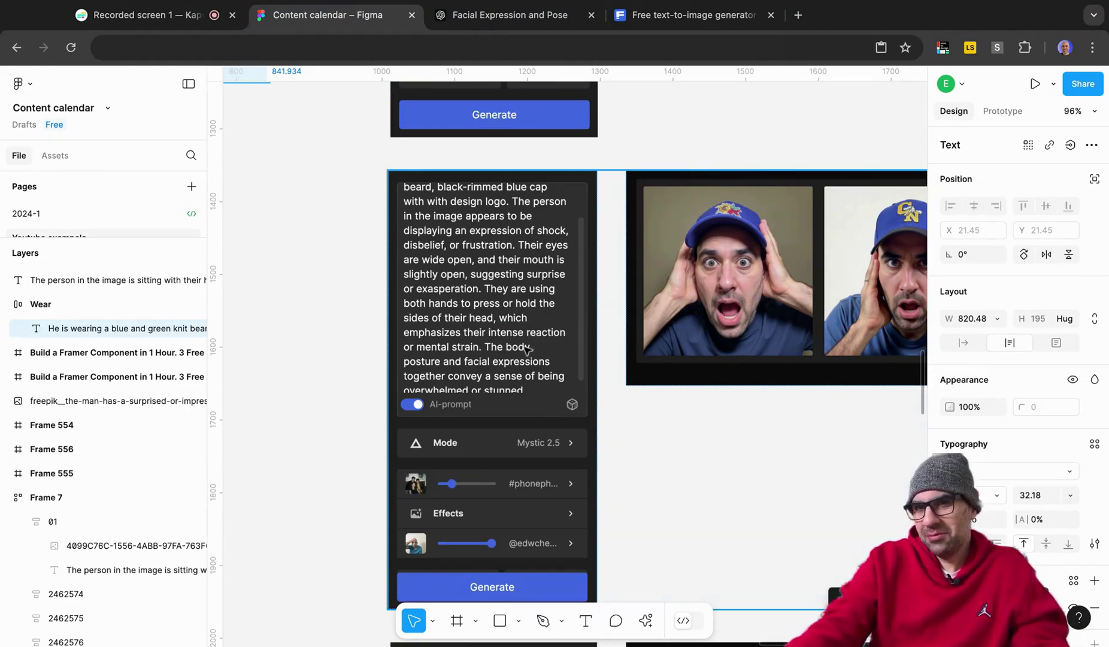
# Step: Return to Freepik and look through the available colour, camera and lighting effects without applying any
pyautogui.click(688, 17)
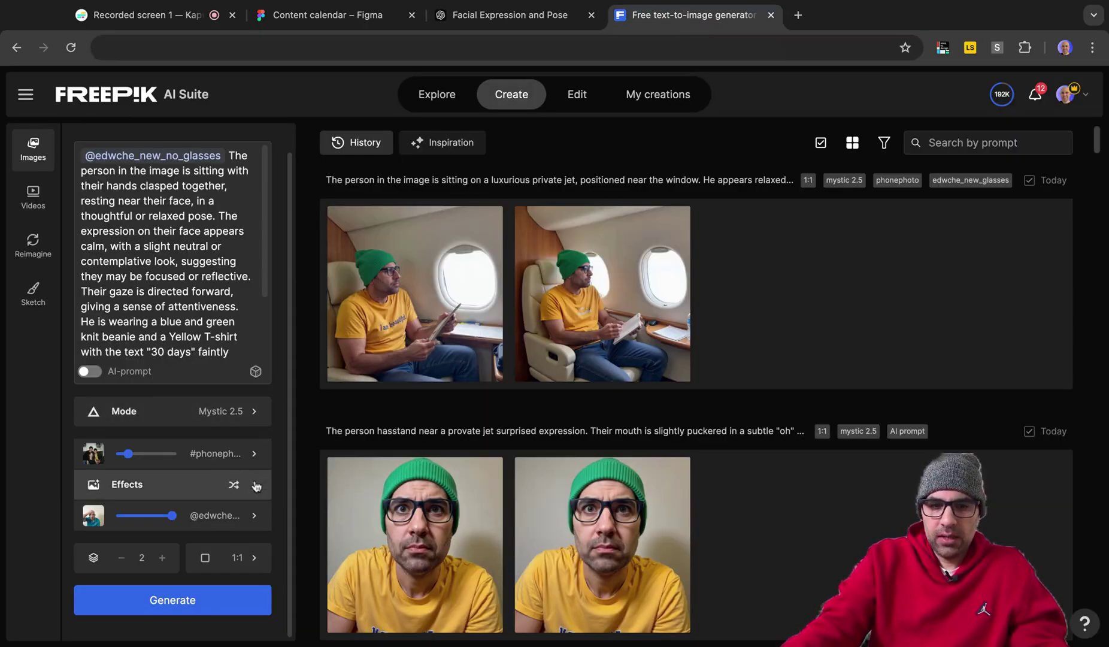
pyautogui.click(256, 494)
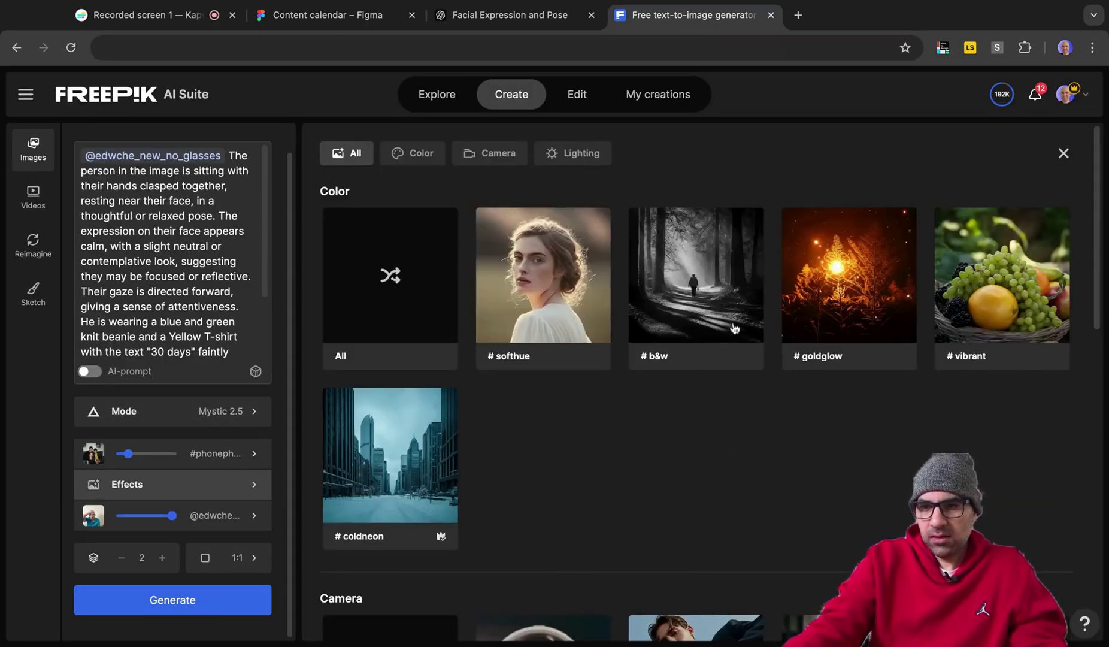
pyautogui.scroll(-5, 657, 330)
pyautogui.scroll(-4, 634, 447)
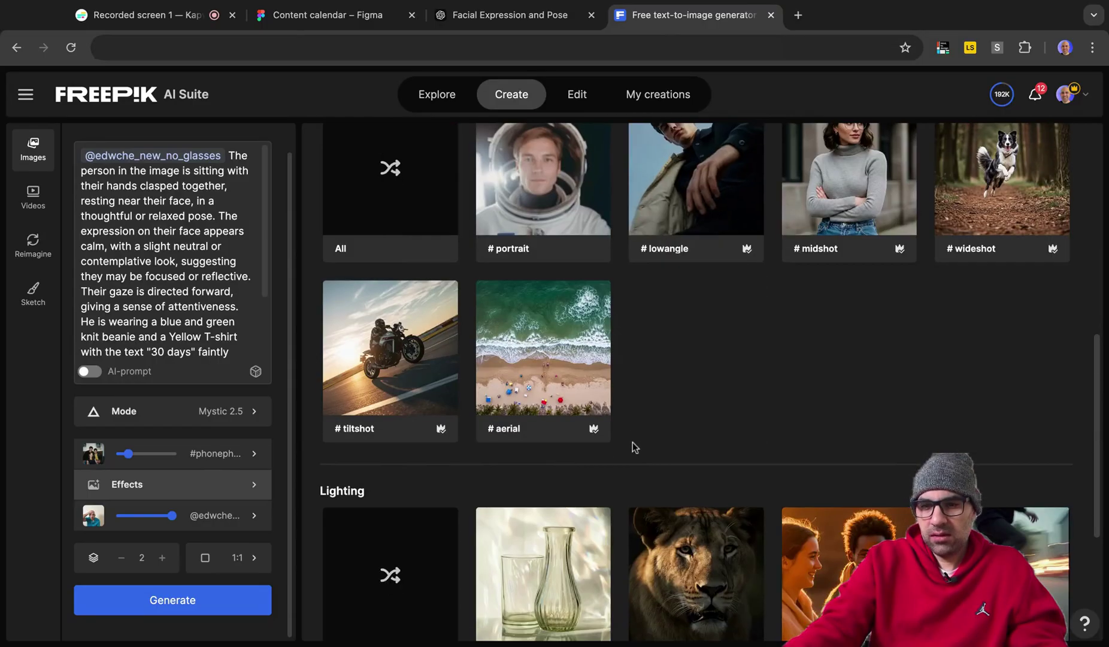
pyautogui.scroll(8, 634, 446)
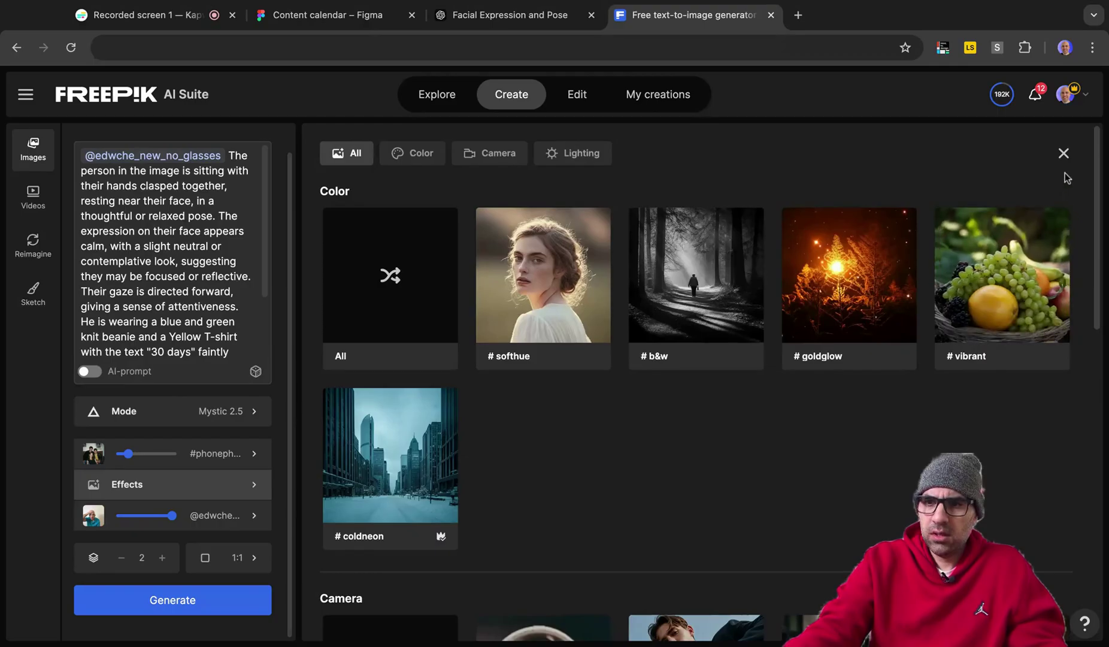
pyautogui.click(490, 153)
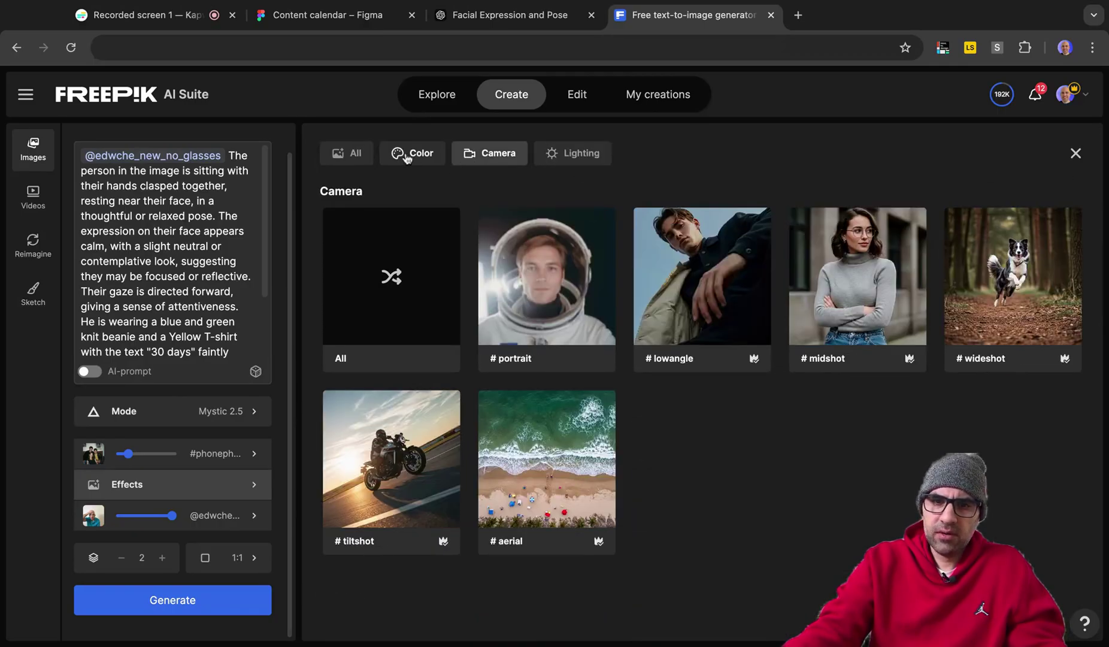
pyautogui.click(405, 153)
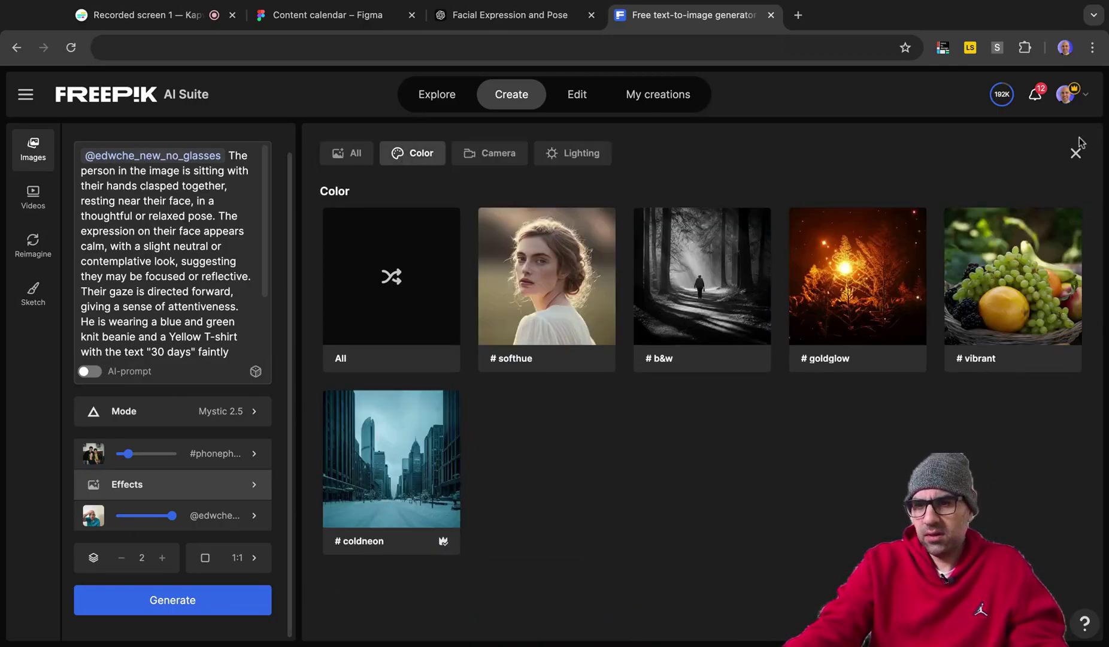
pyautogui.click(1076, 152)
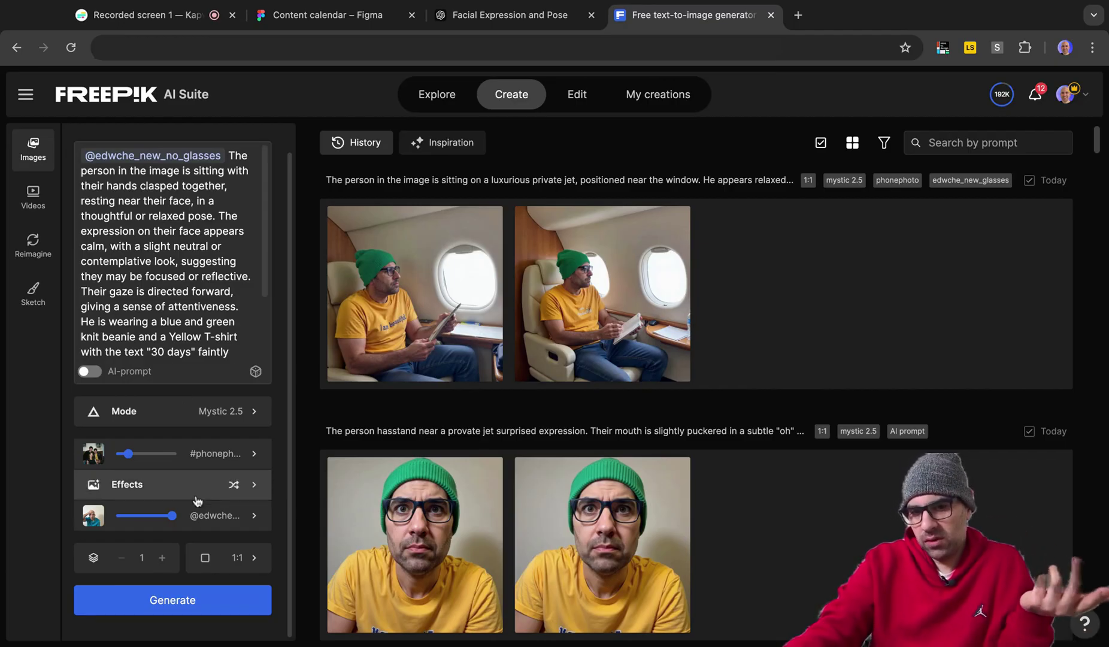
# Step: Reduce the number of images to 1 and generate the image from the prompt
pyautogui.click(209, 601)
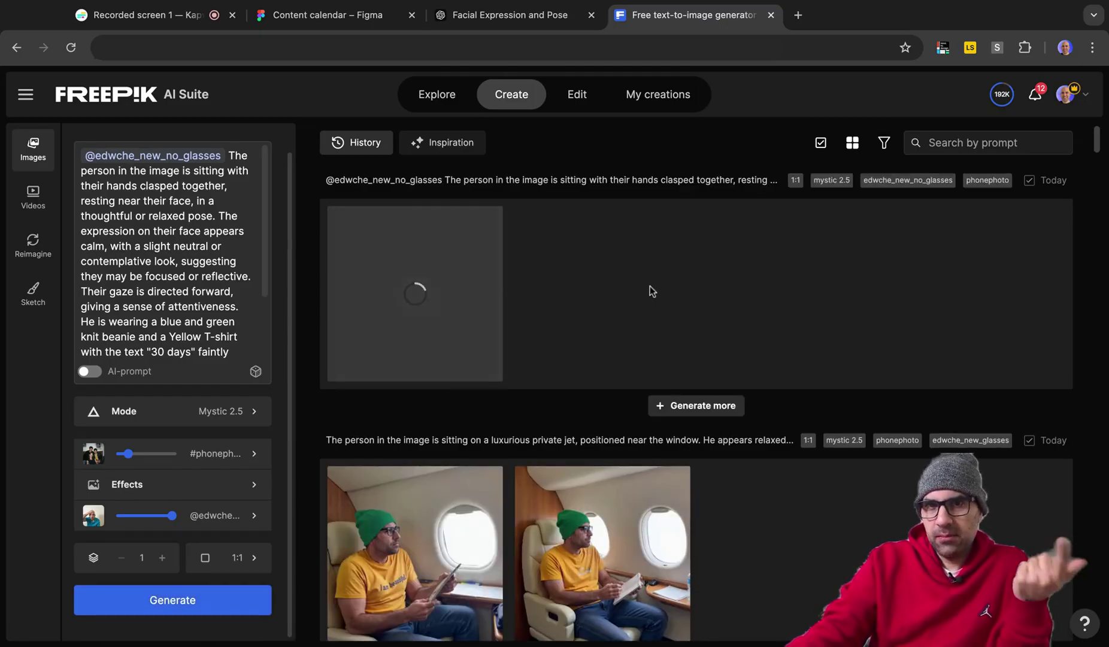
# Step: Browse the generation history and view the full-size image of the man in a purple cap holding a black book
pyautogui.scroll(-5, 723, 462)
pyautogui.scroll(-10, 729, 473)
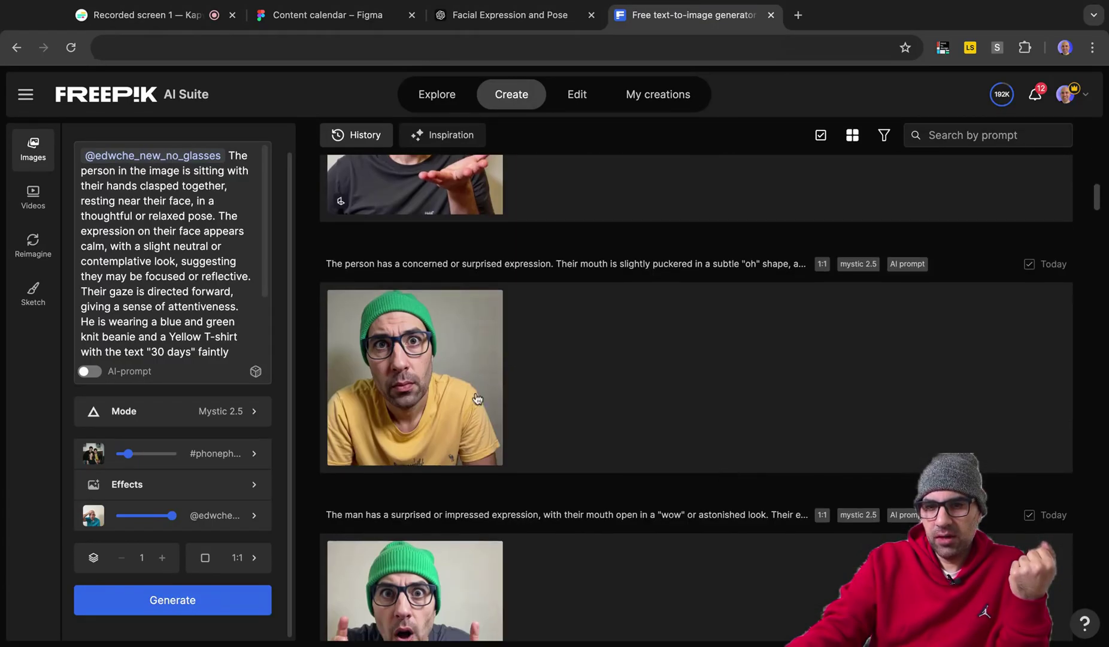
pyautogui.moveTo(465, 427)
pyautogui.scroll(-4, 467, 431)
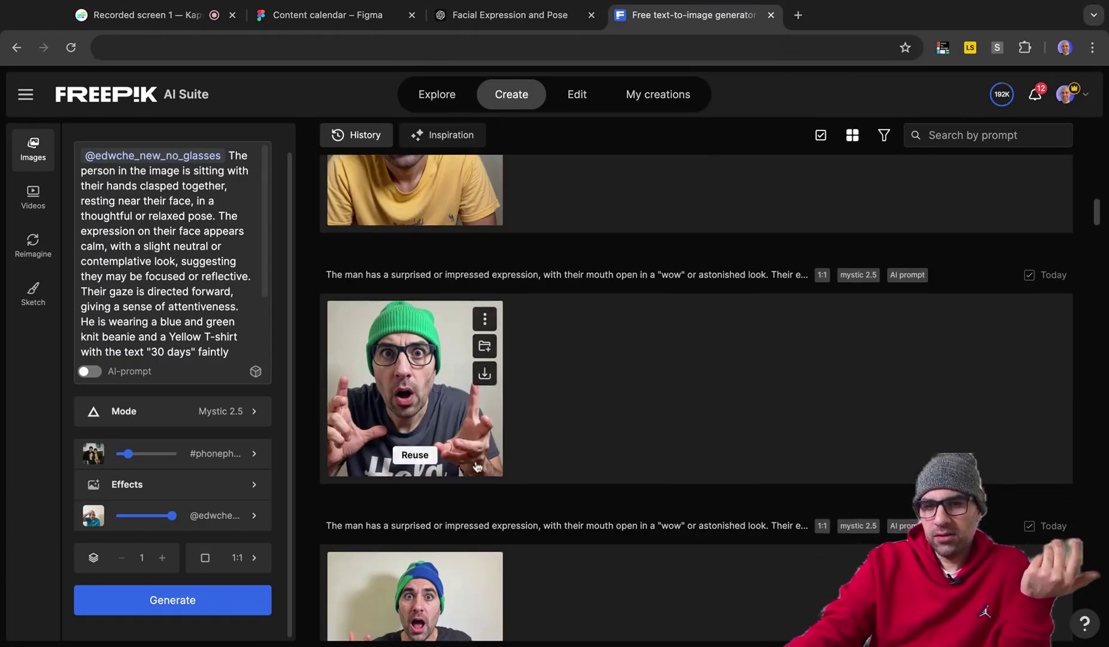
pyautogui.scroll(-10, 476, 452)
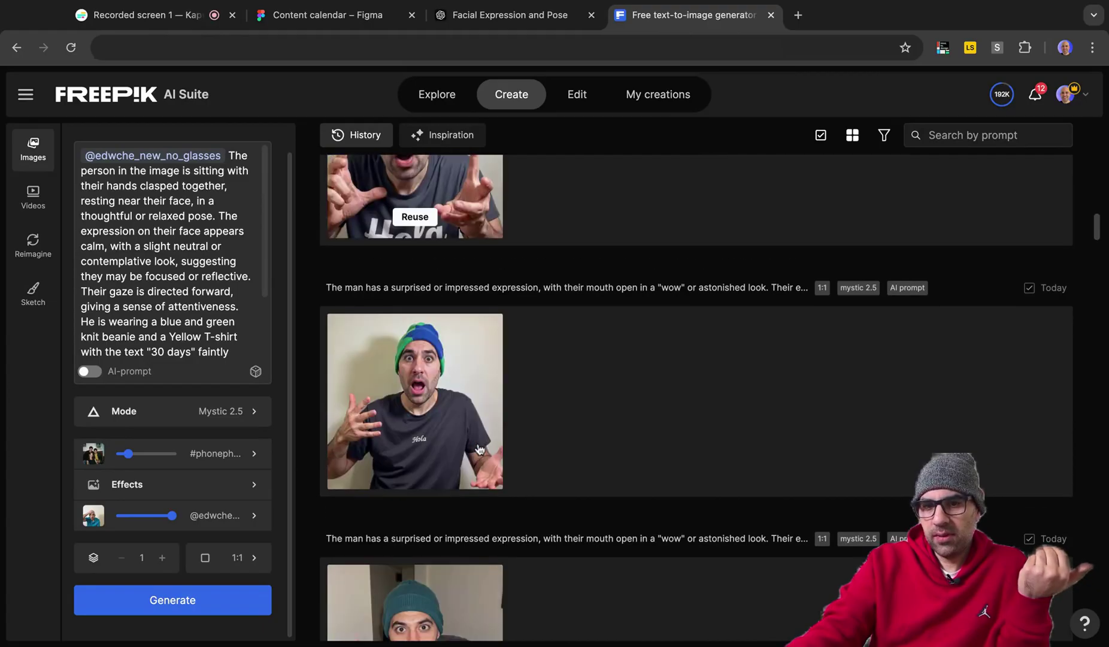
pyautogui.scroll(-8, 479, 449)
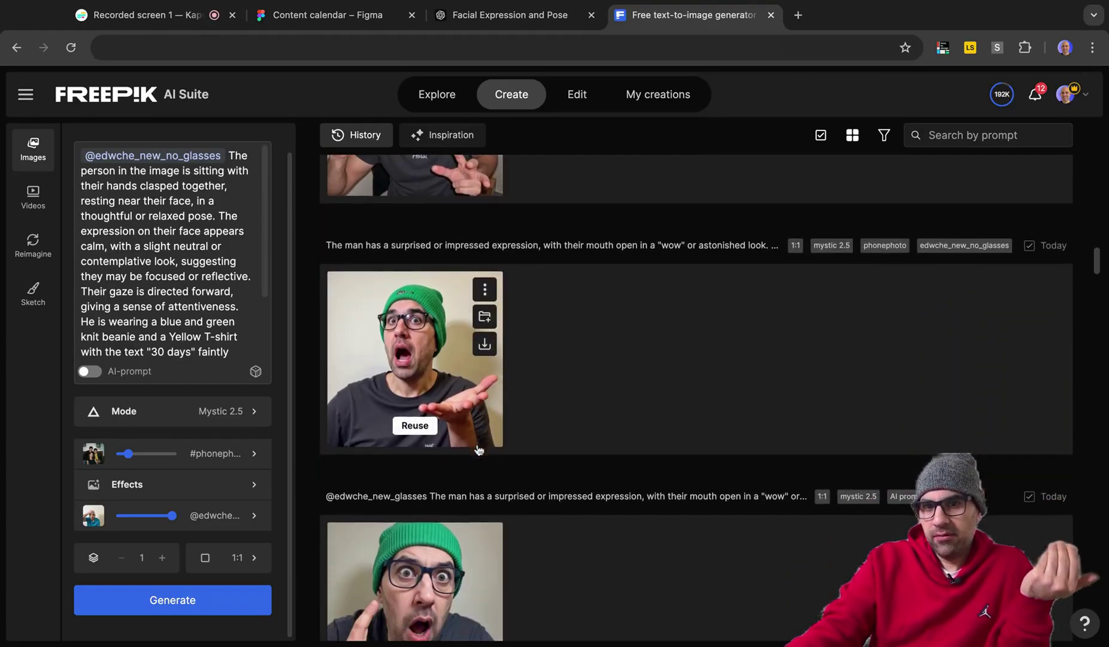
pyautogui.scroll(-8, 479, 449)
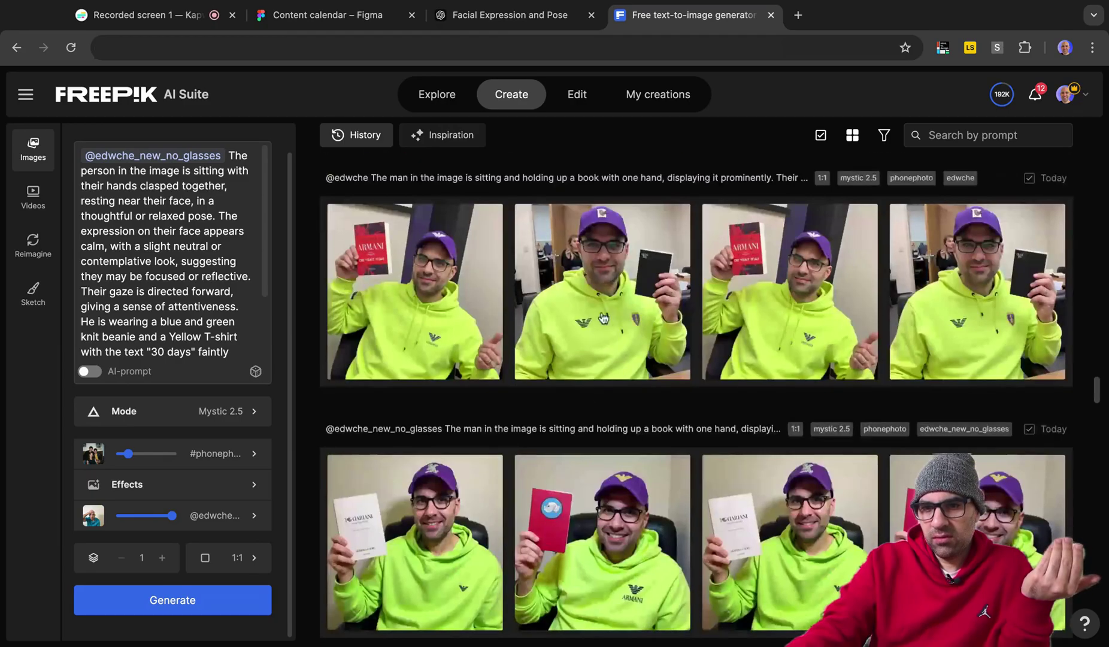
pyautogui.click(594, 307)
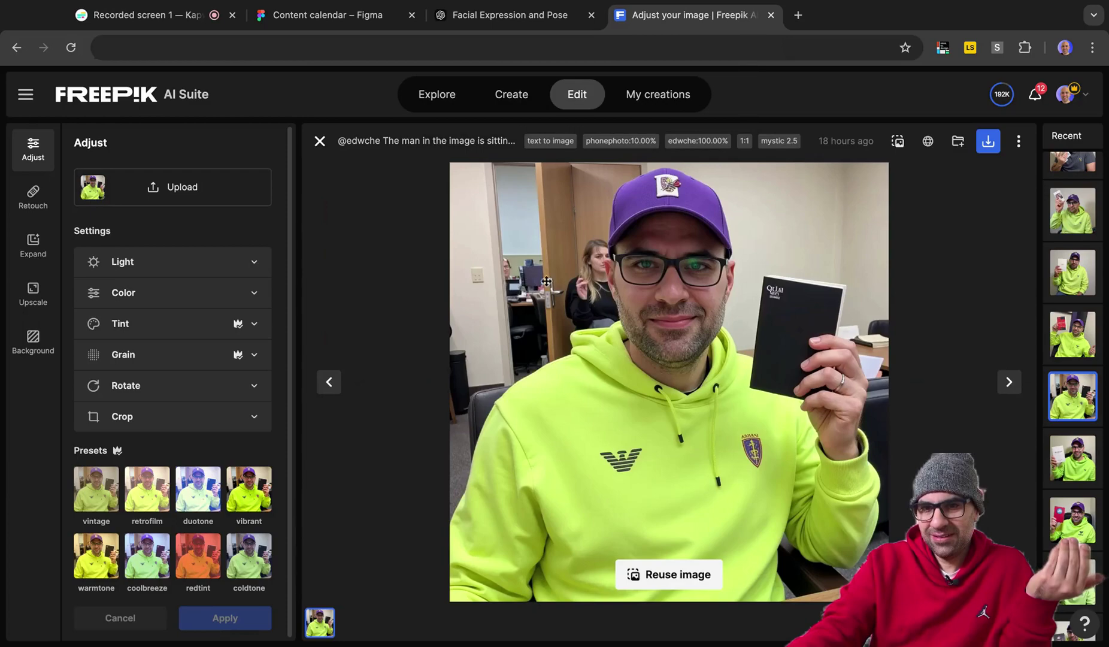
pyautogui.click(320, 141)
# Step: View the full-size image of the man in the Armani hoodie holding a red book
pyautogui.scroll(-15, 706, 385)
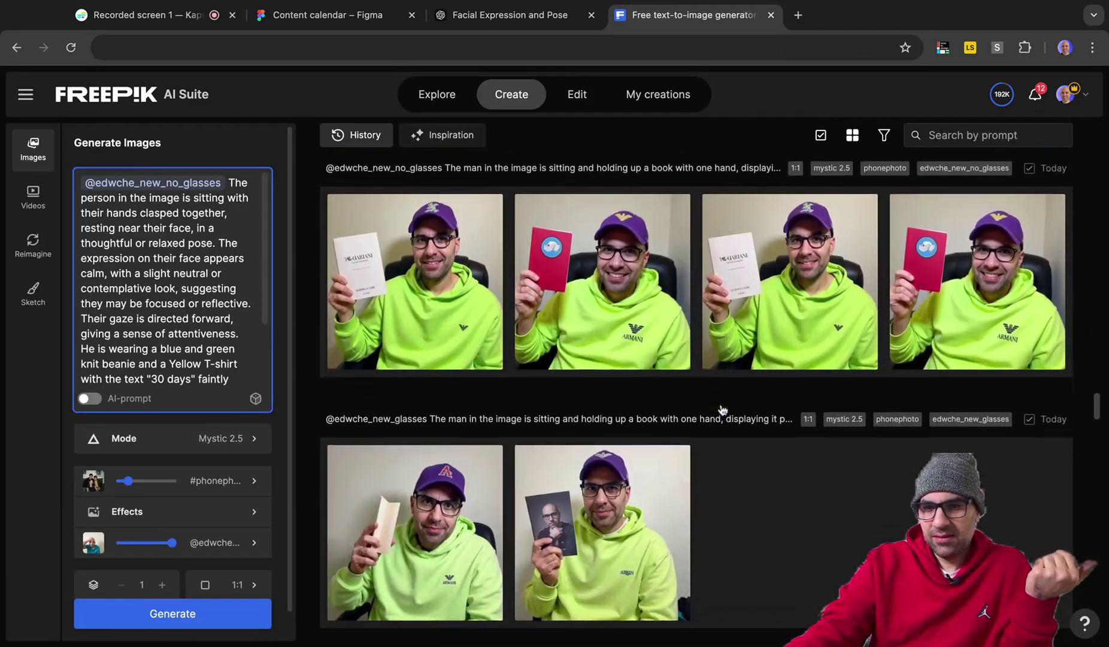
pyautogui.click(627, 311)
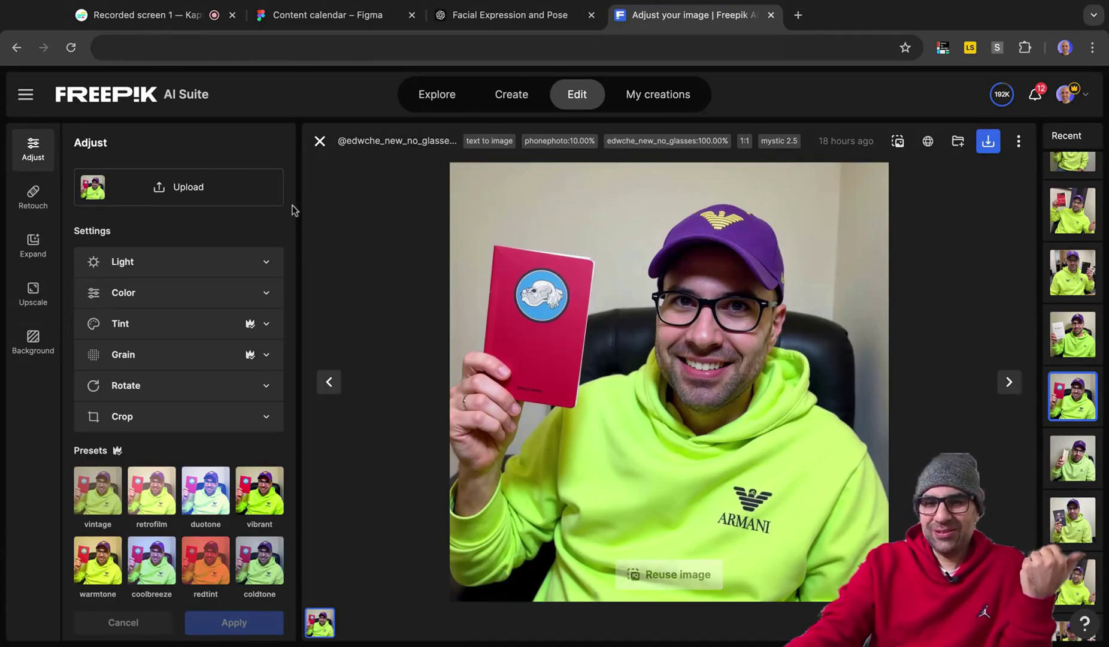
pyautogui.click(319, 142)
# Step: Look through the older generations in the history, comparing the clasped-hands, hand-on-forehead and book-holding images
pyautogui.scroll(-10, 973, 410)
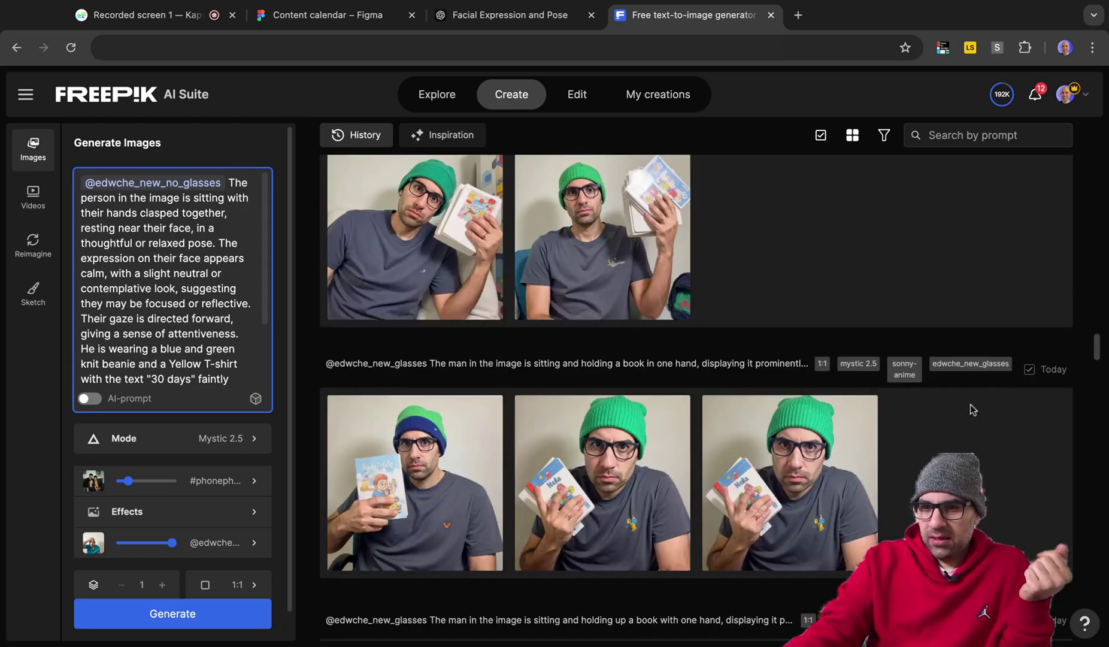
pyautogui.scroll(-15, 973, 410)
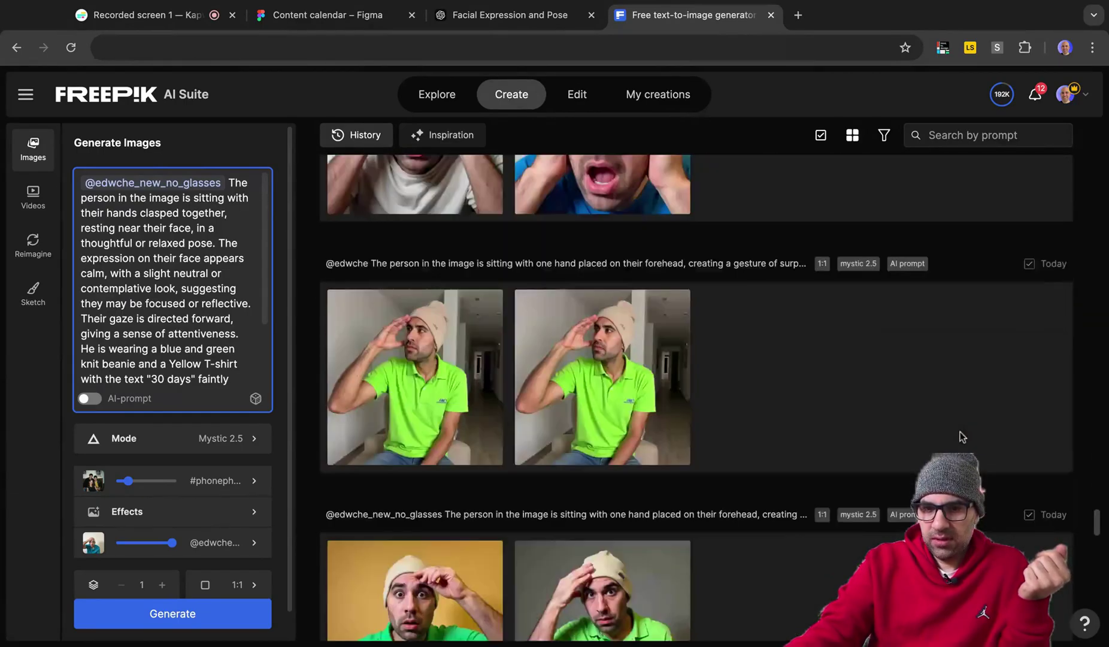
pyautogui.scroll(4, 599, 390)
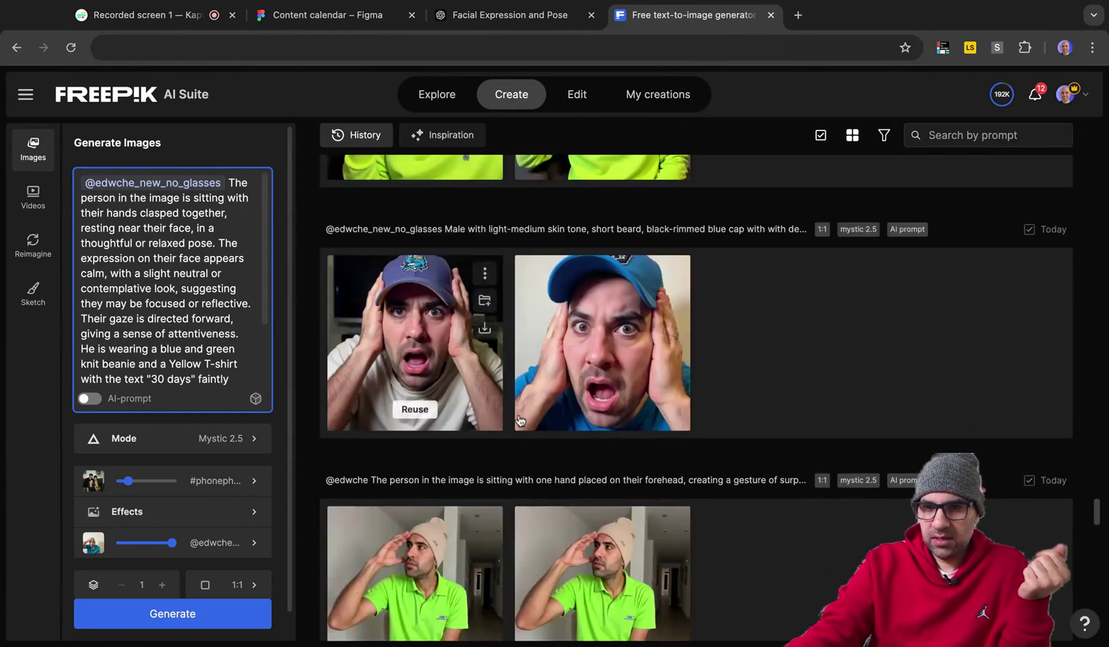
pyautogui.scroll(10, 611, 512)
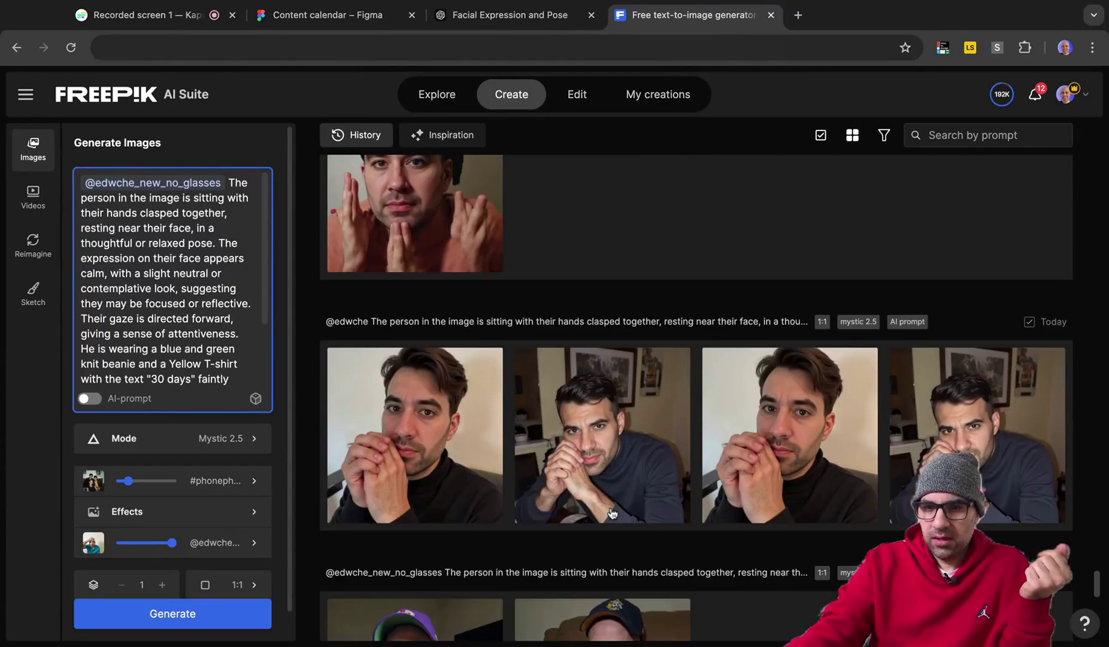
pyautogui.scroll(4, 612, 514)
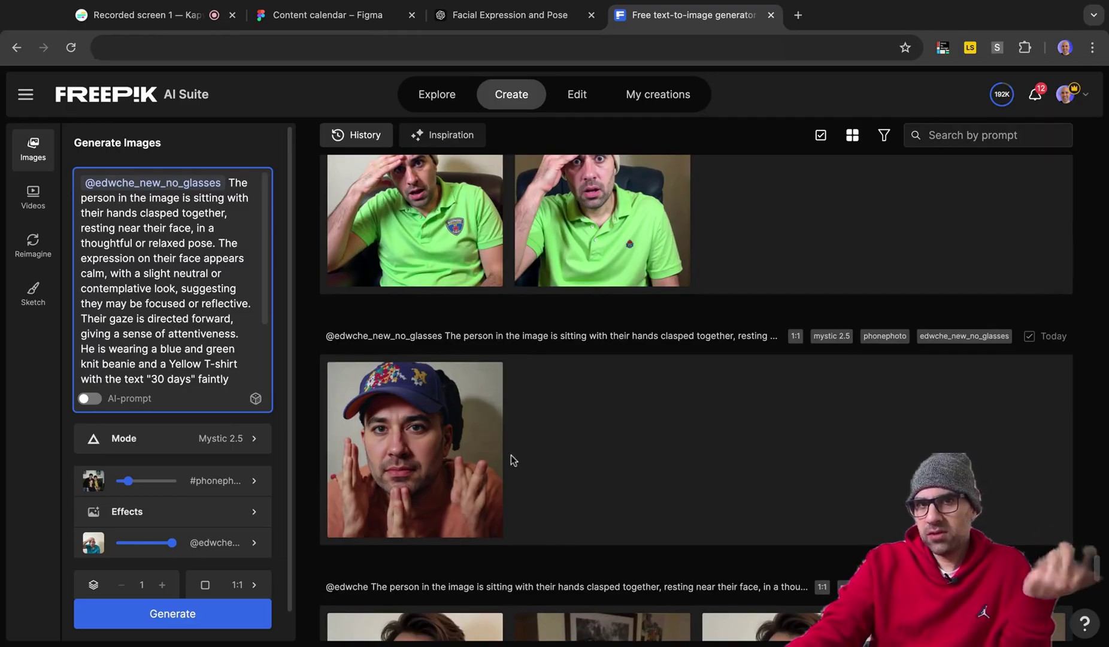
pyautogui.scroll(-8, 511, 455)
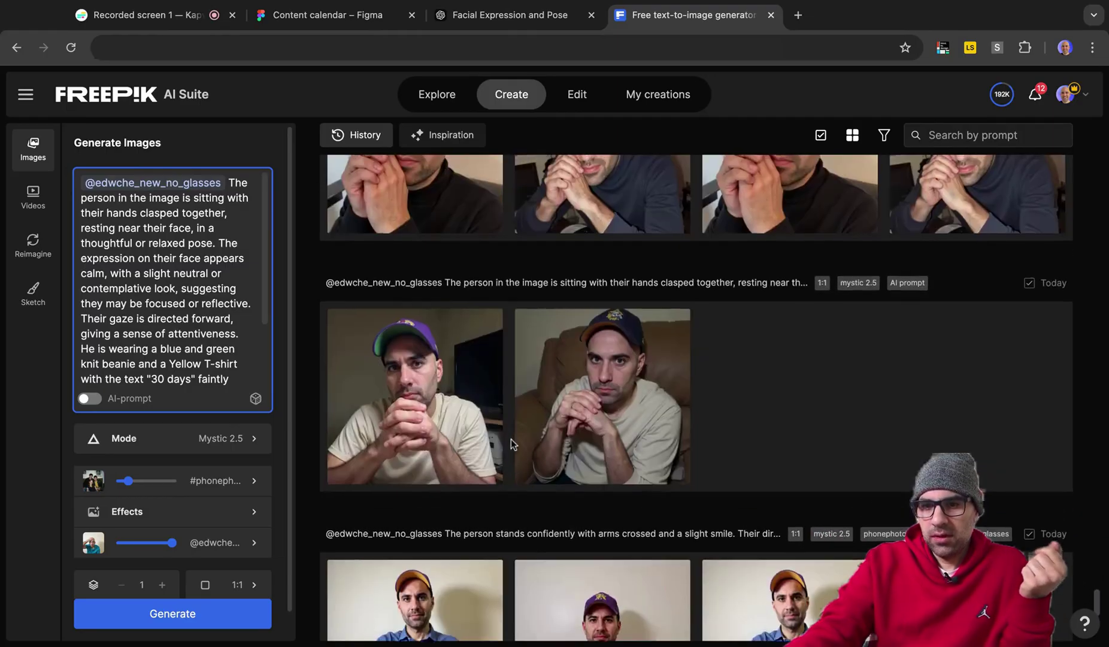
pyautogui.scroll(3, 455, 431)
pyautogui.scroll(-3, 798, 430)
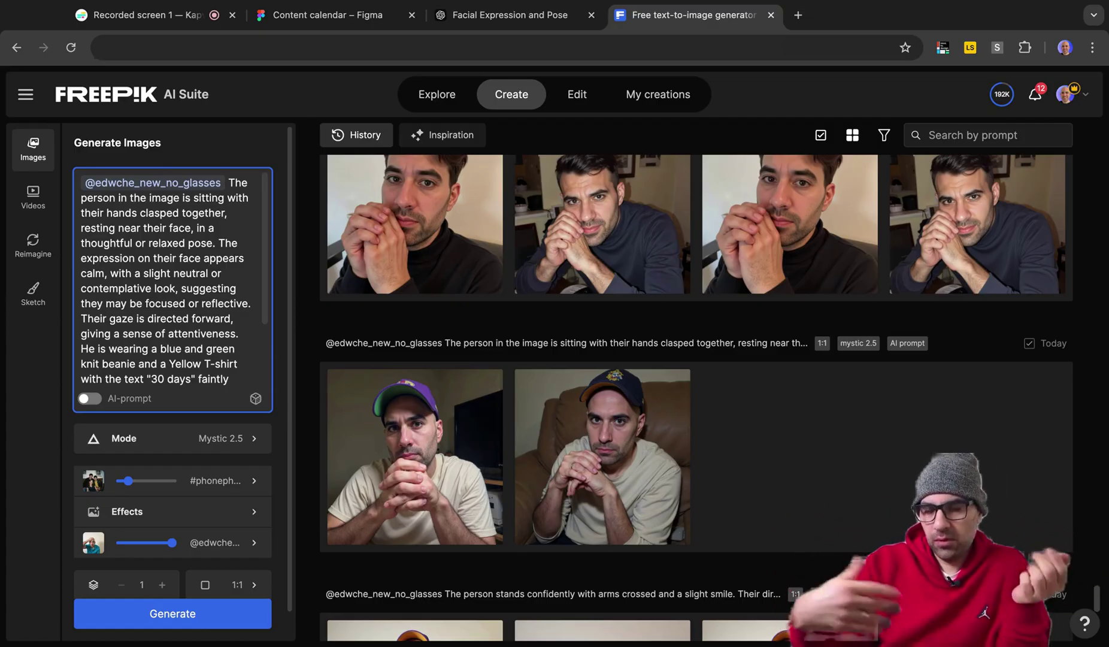
# Step: Return to the newest generation and view the full-size image of the man in the blue and green beanie, then close it
pyautogui.scroll(20, 821, 443)
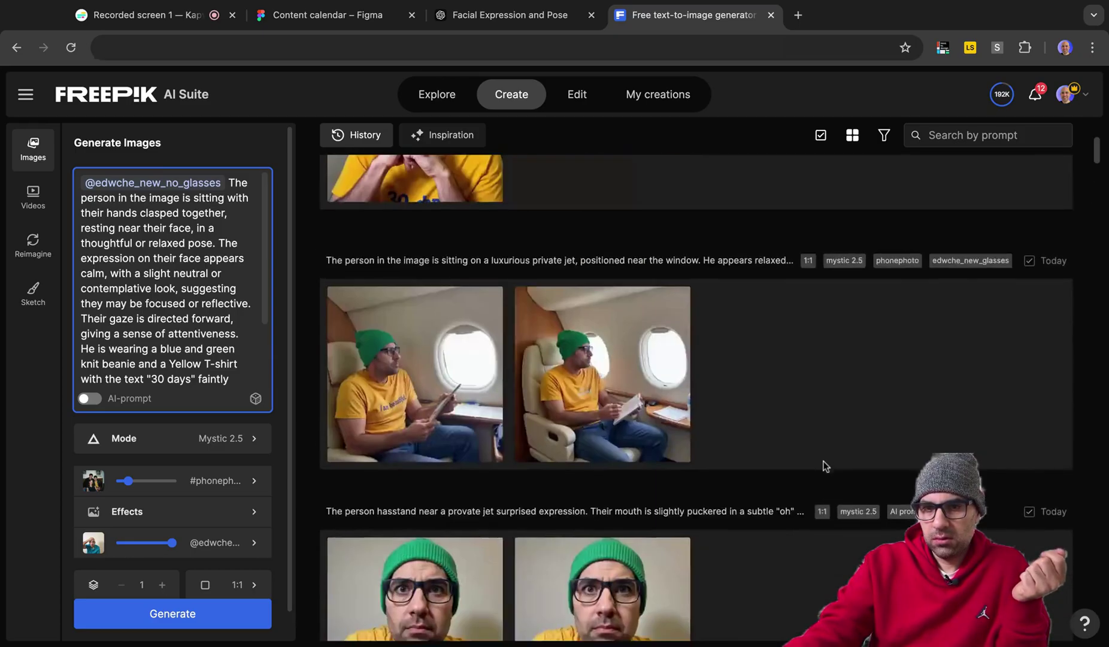
pyautogui.scroll(3, 823, 462)
pyautogui.moveTo(440, 306)
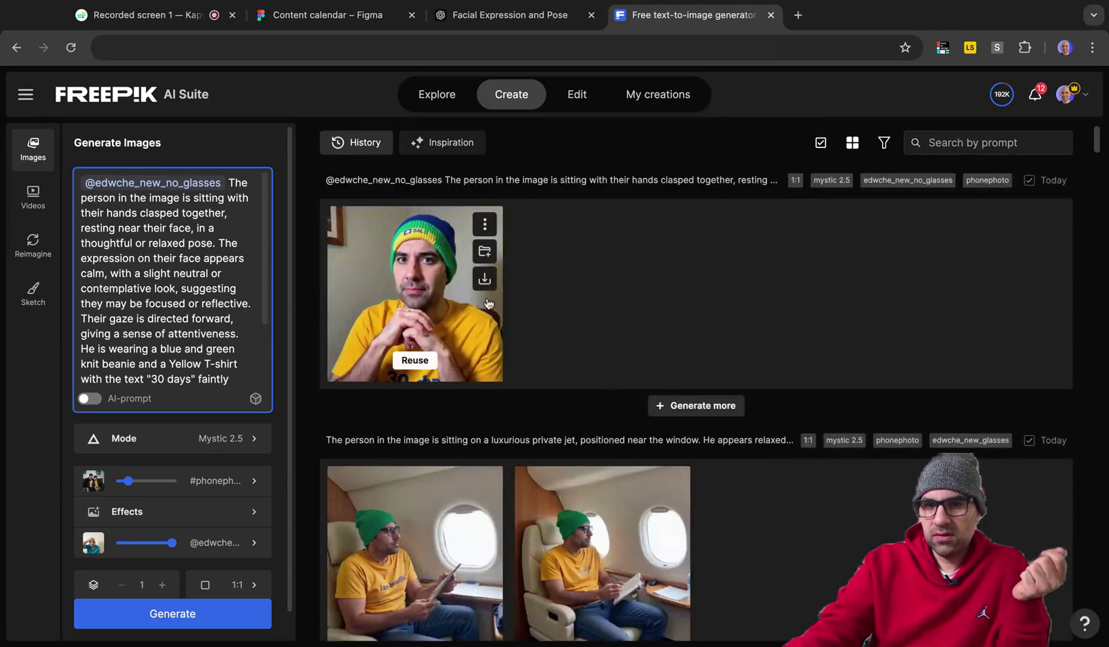
pyautogui.click(440, 305)
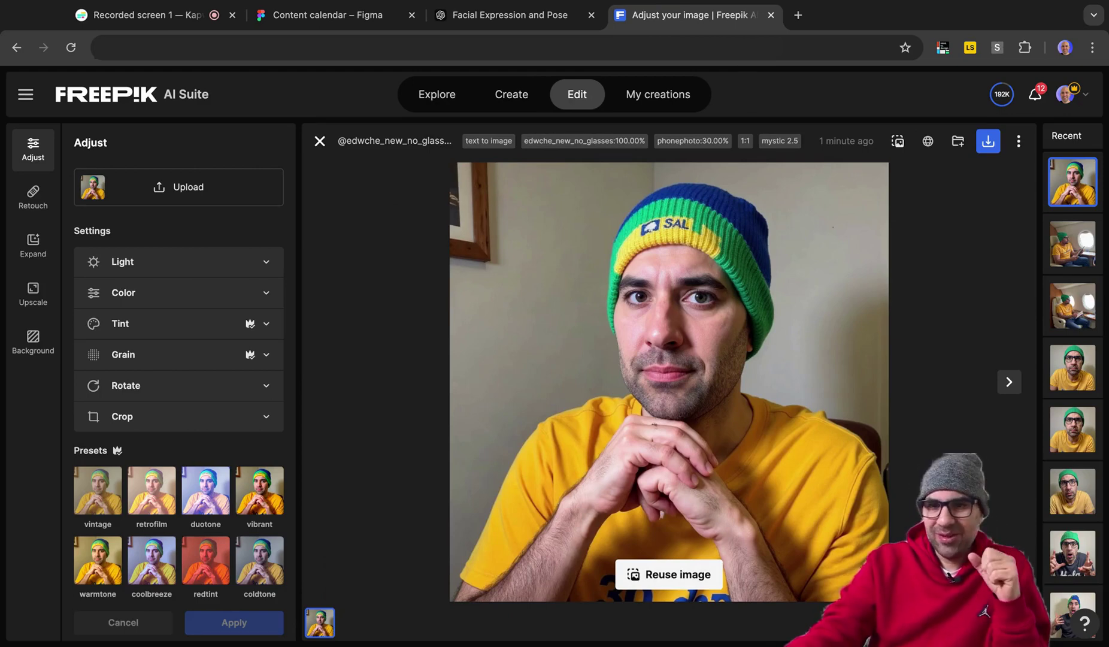
pyautogui.click(319, 141)
# Step: View the full-size image of the surprised man in the green beanie and glasses, and return to the history
pyautogui.scroll(-5, 539, 366)
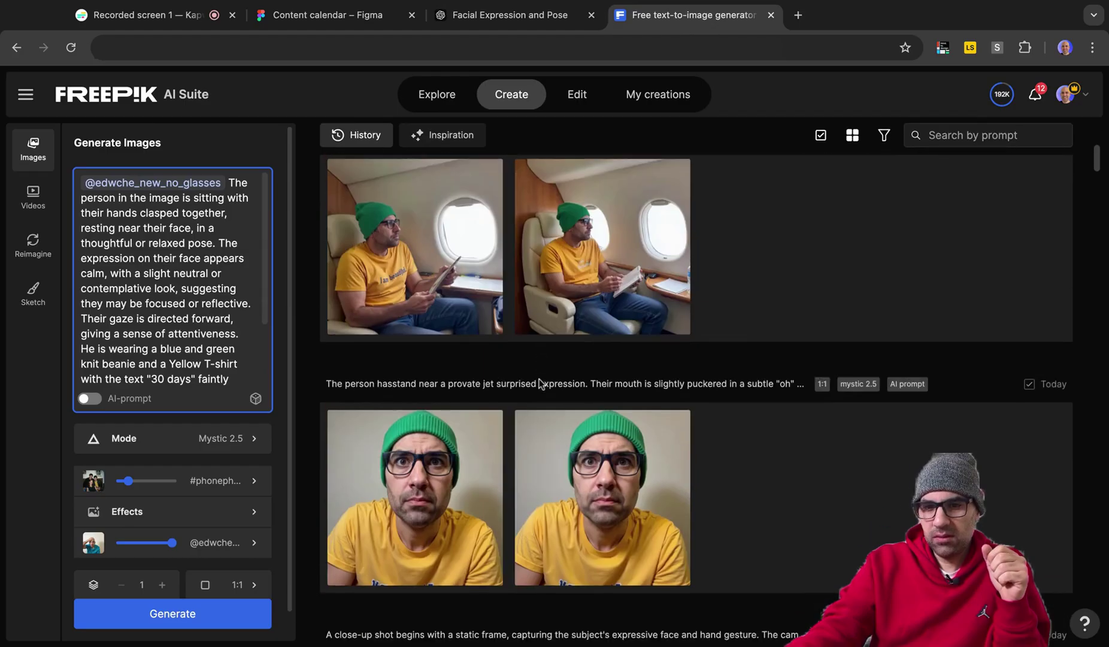
pyautogui.click(458, 519)
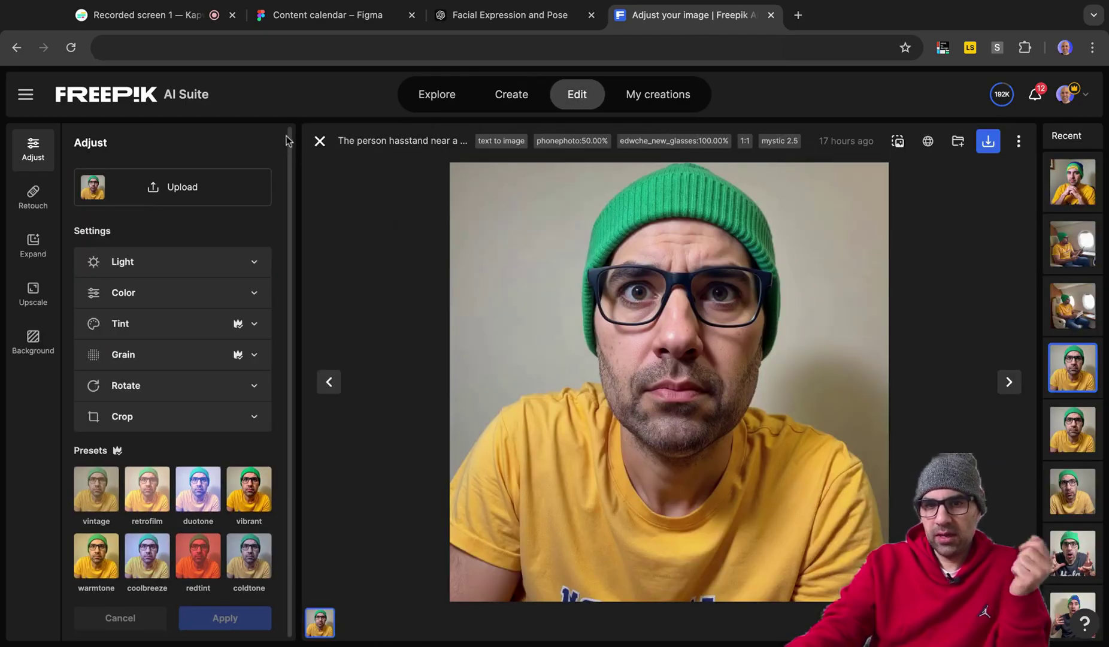
pyautogui.click(319, 140)
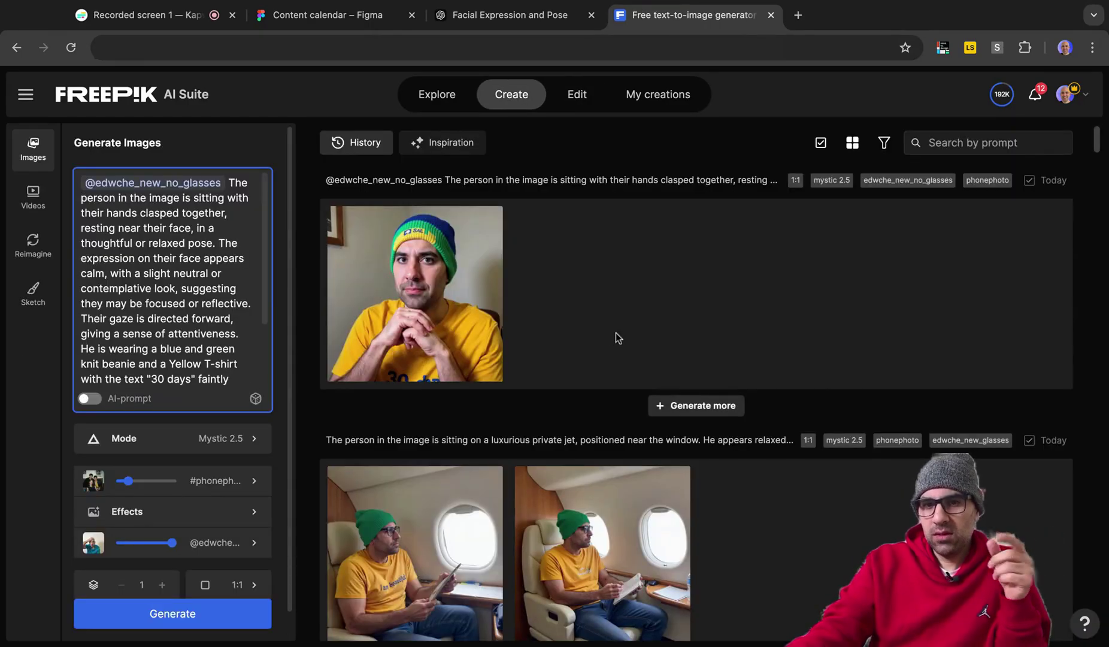